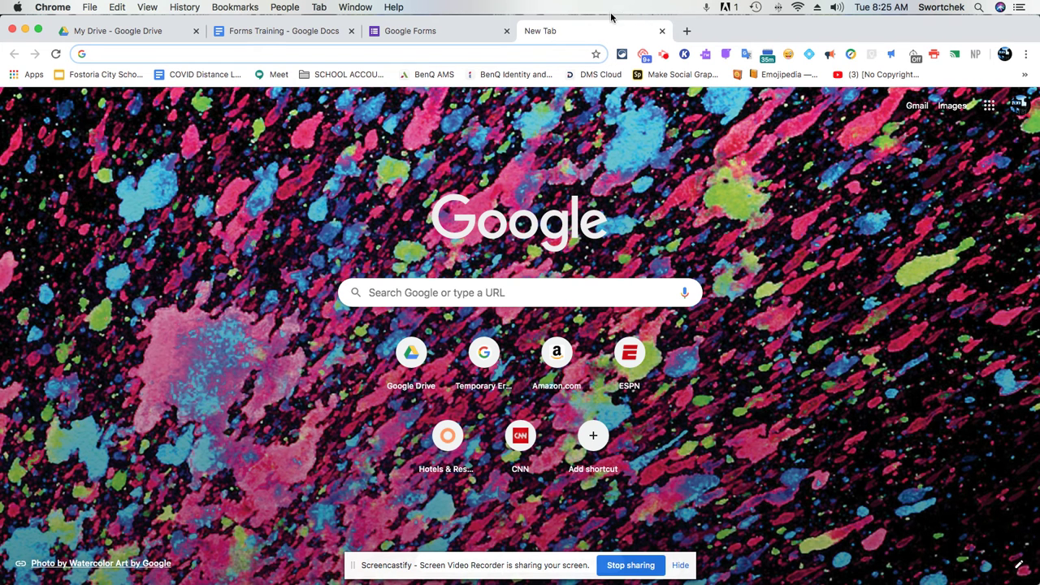
# Open Google Forms from the second page of the Chrome apps.
pyautogui.click(16, 78)
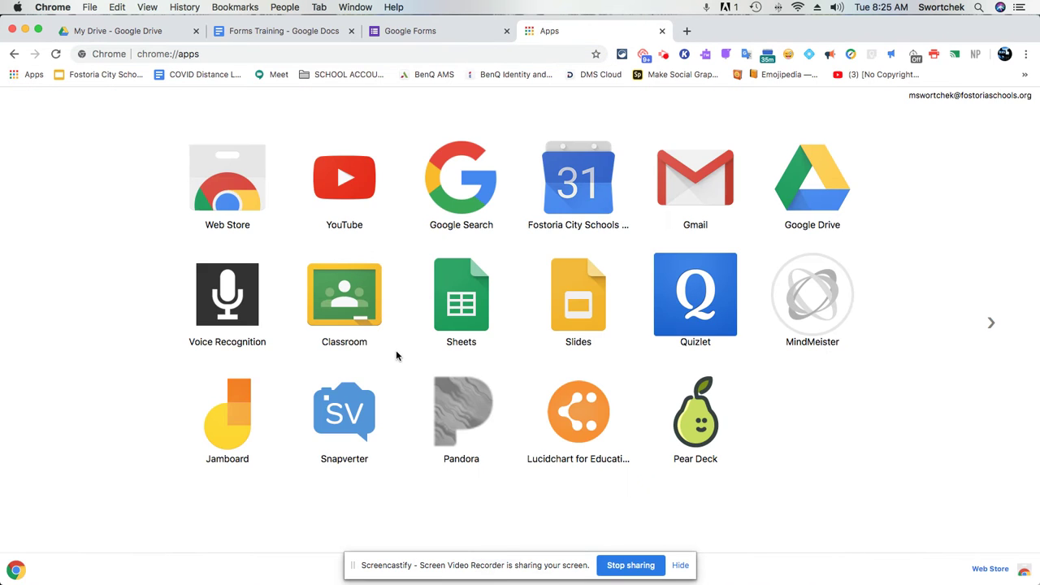
pyautogui.click(988, 326)
pyautogui.click(691, 294)
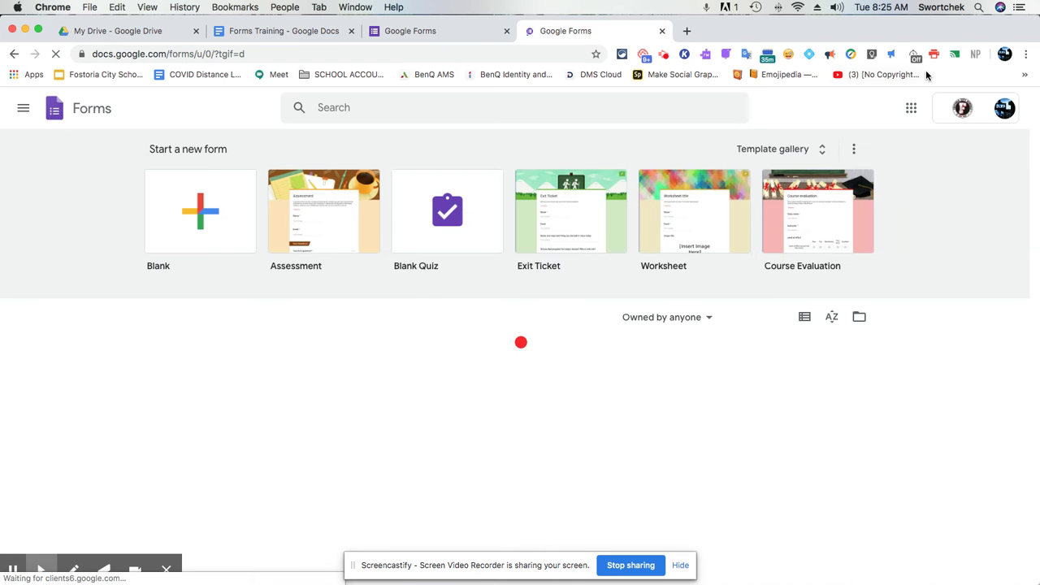
# Open Google Forms again through the Google apps launcher.
pyautogui.click(912, 110)
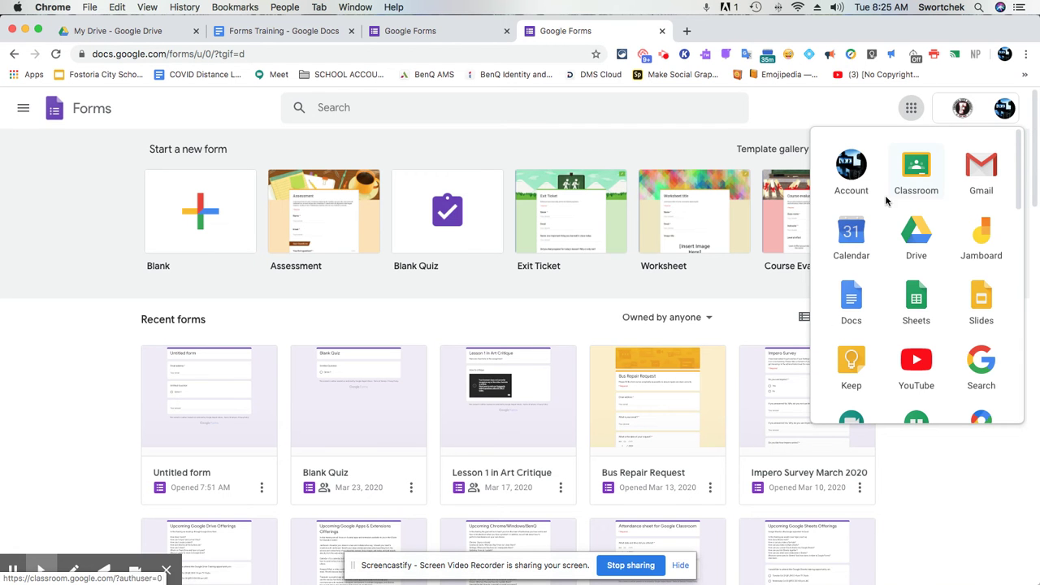
pyautogui.scroll(-2, 885, 234)
pyautogui.click(911, 108)
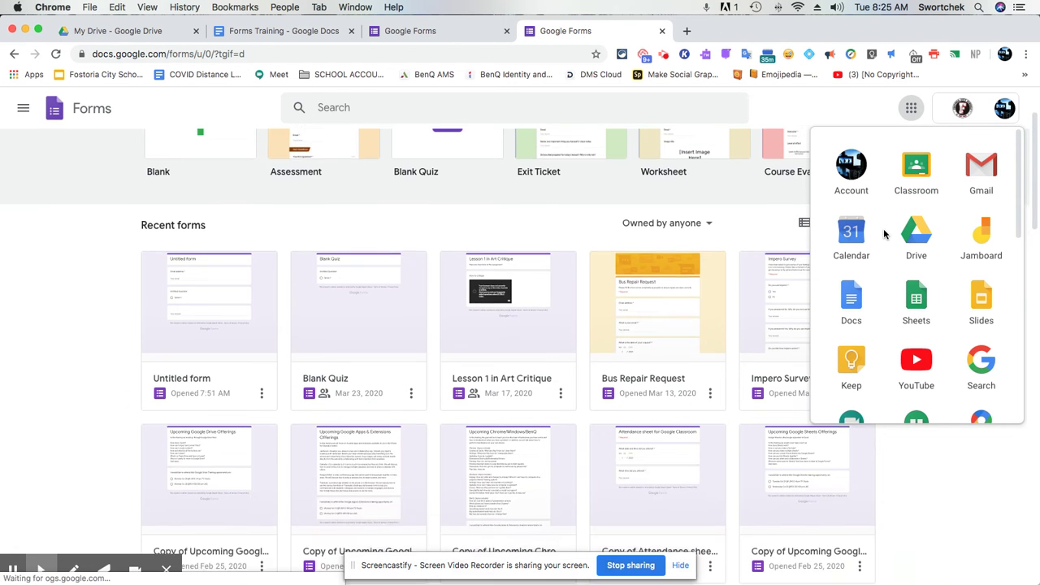
pyautogui.moveTo(1018, 173); pyautogui.dragTo(1018, 189)
pyautogui.scroll(-5, 1018, 189)
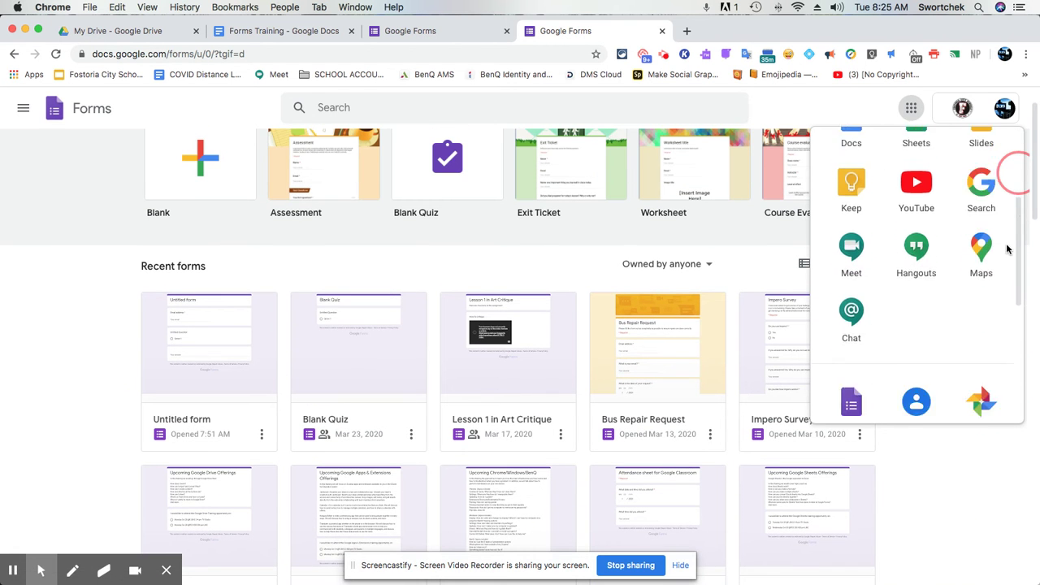
pyautogui.click(849, 289)
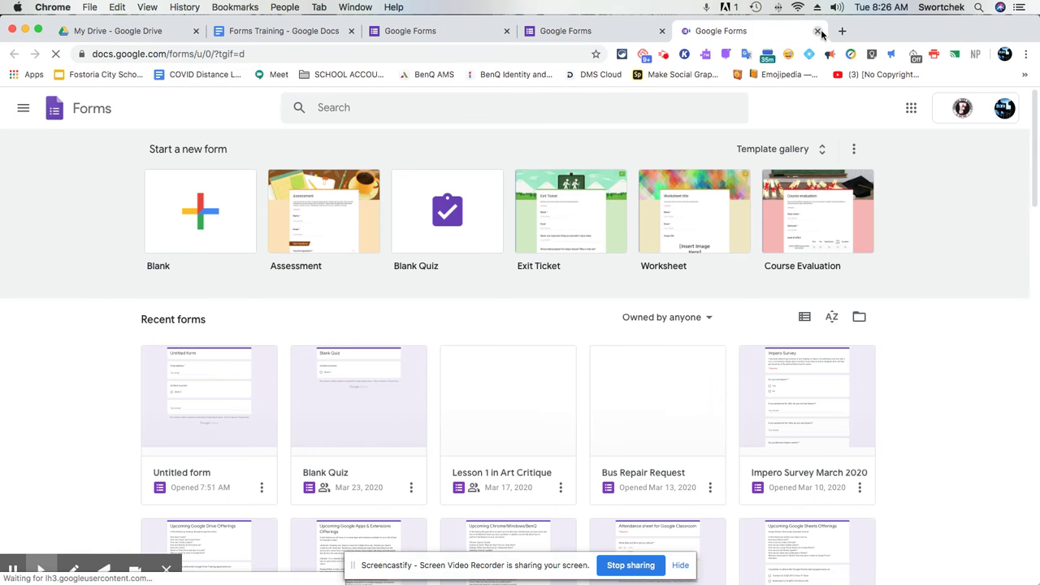
# Close the two extra Google Forms tabs, keeping the original one.
pyautogui.click(818, 31)
pyautogui.click(663, 31)
pyautogui.click(581, 31)
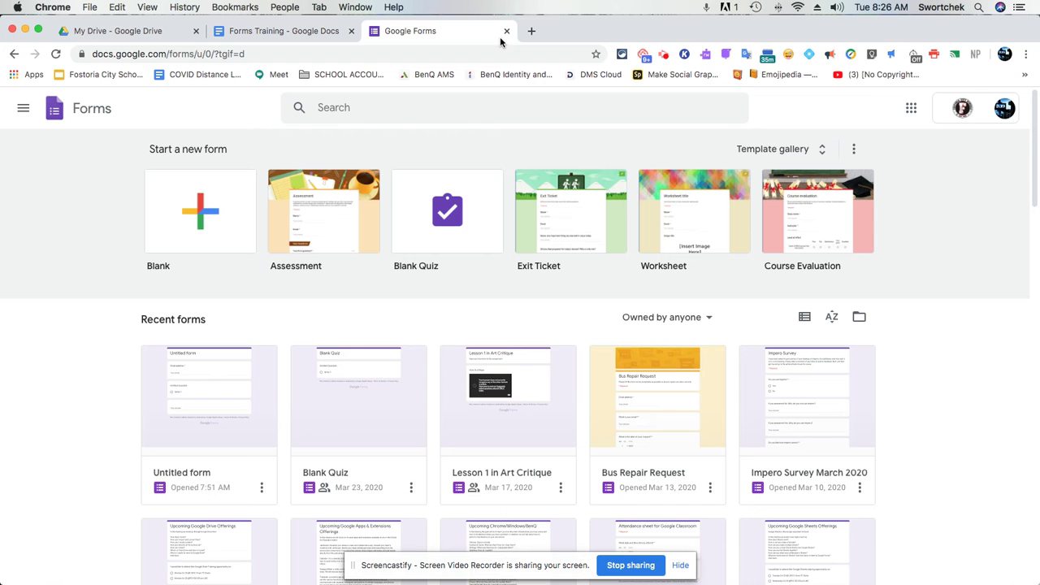
# Load the Google Forms home page from the browser address by entering "form".
pyautogui.click(487, 53)
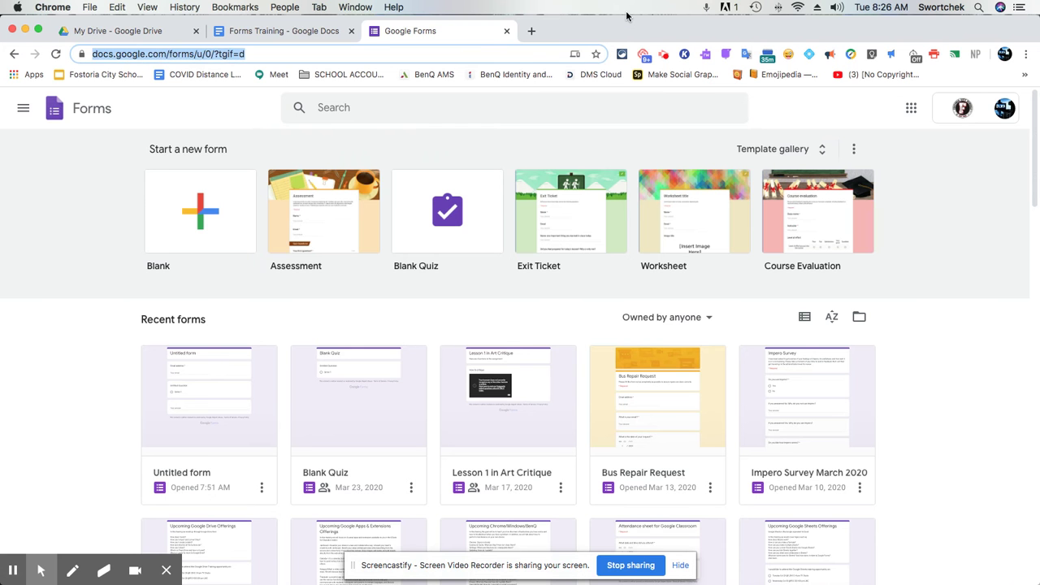
pyautogui.write('form')
pyautogui.press('Return')
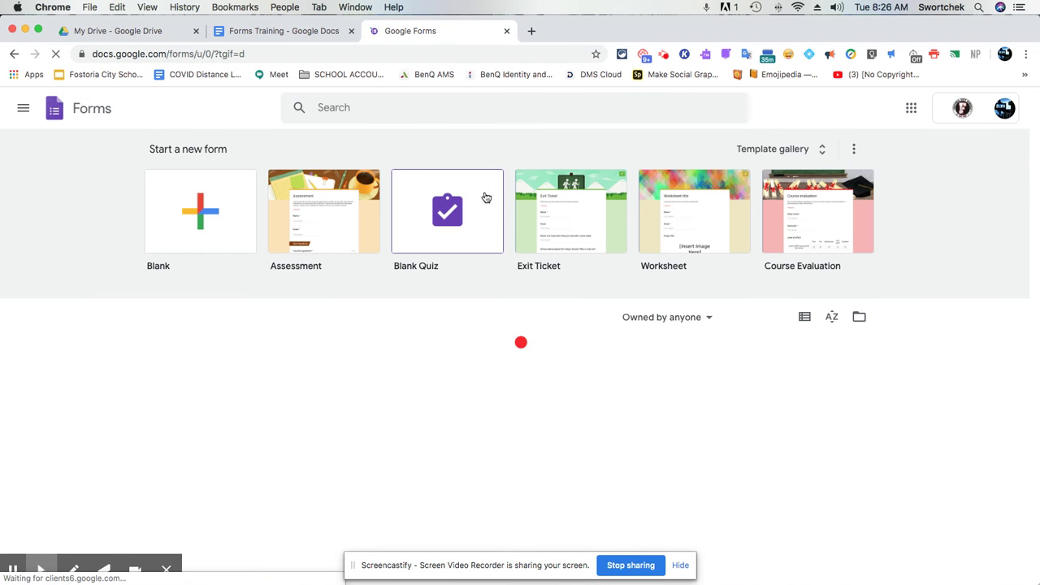
# View the My Drive file list, hide the screen-sharing notice and return to Google Forms.
pyautogui.click(143, 33)
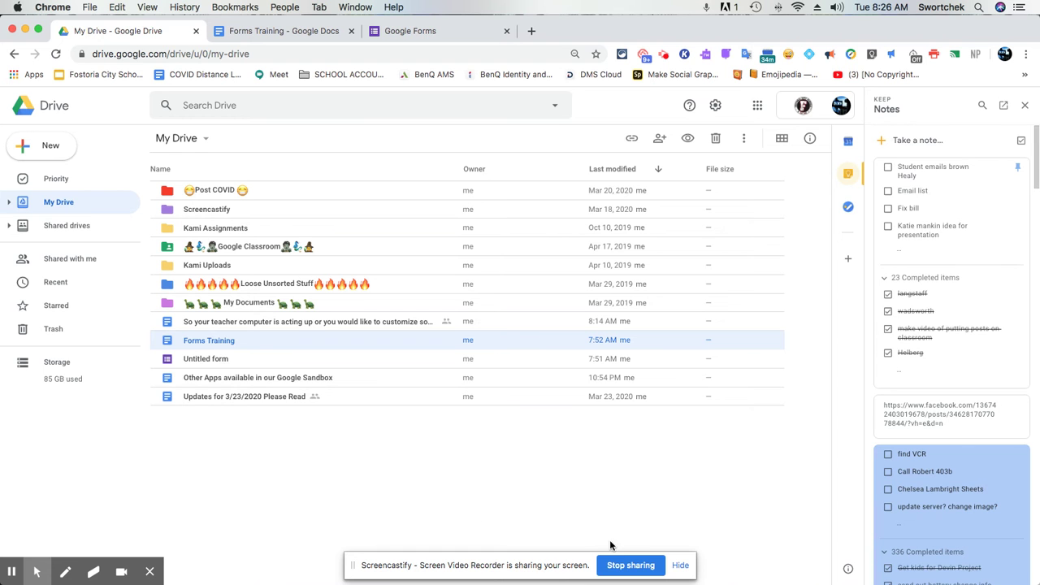
pyautogui.click(681, 564)
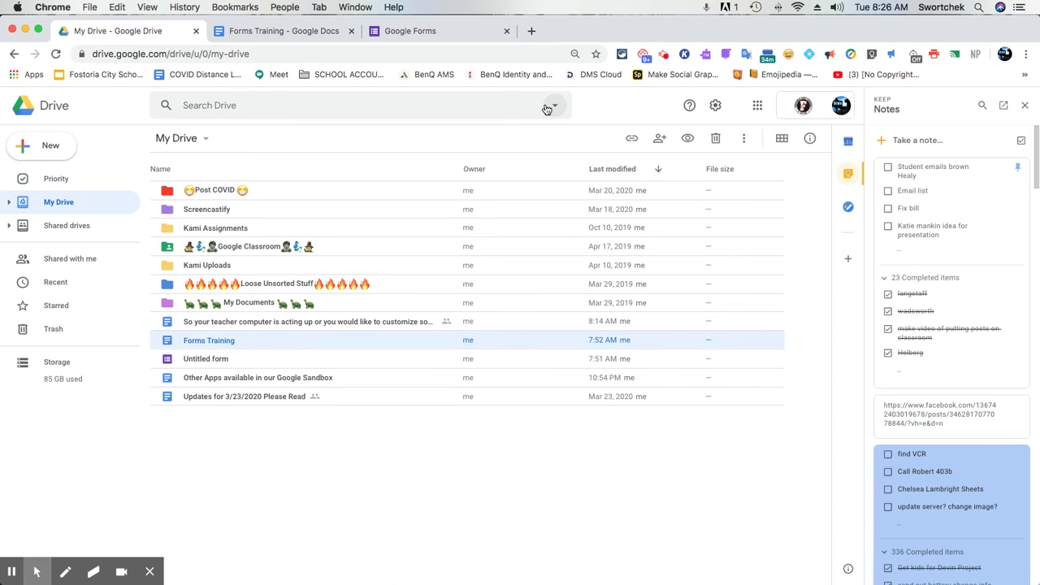
pyautogui.click(448, 31)
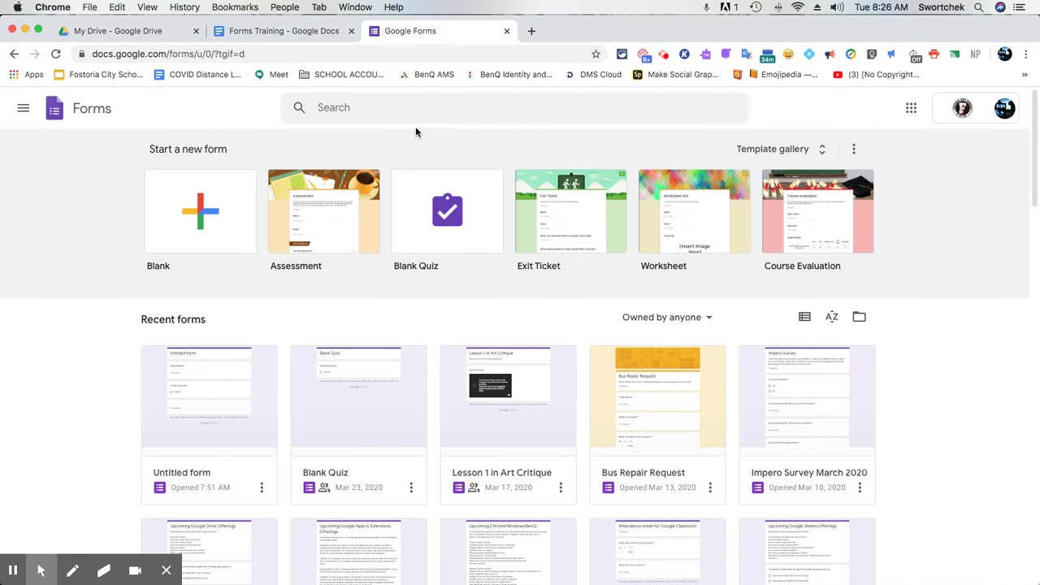
# Create a new blank form and enter "lo" as the title of its first question.
pyautogui.click(233, 217)
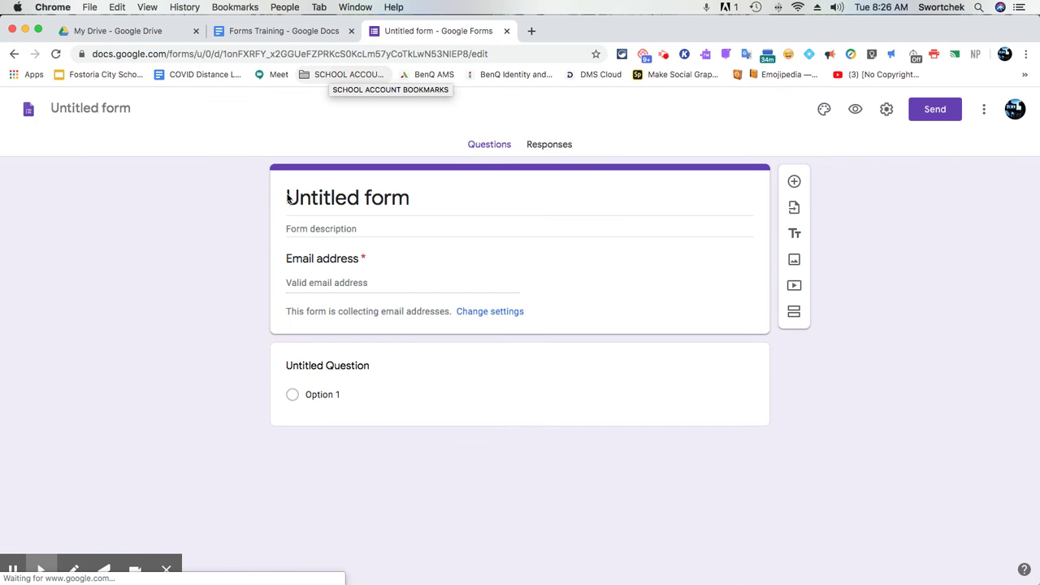
pyautogui.click(341, 200)
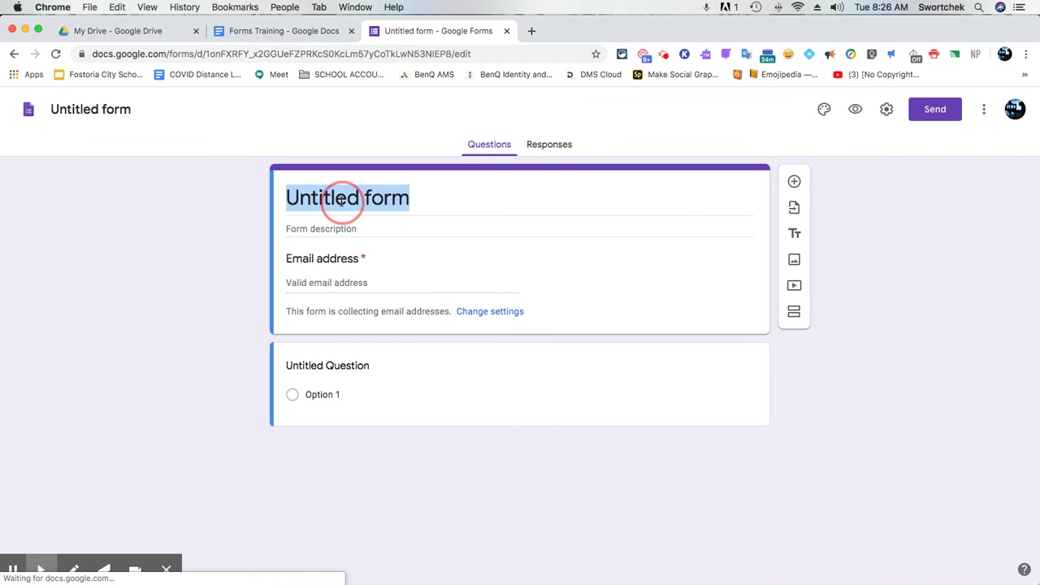
pyautogui.write('lo')
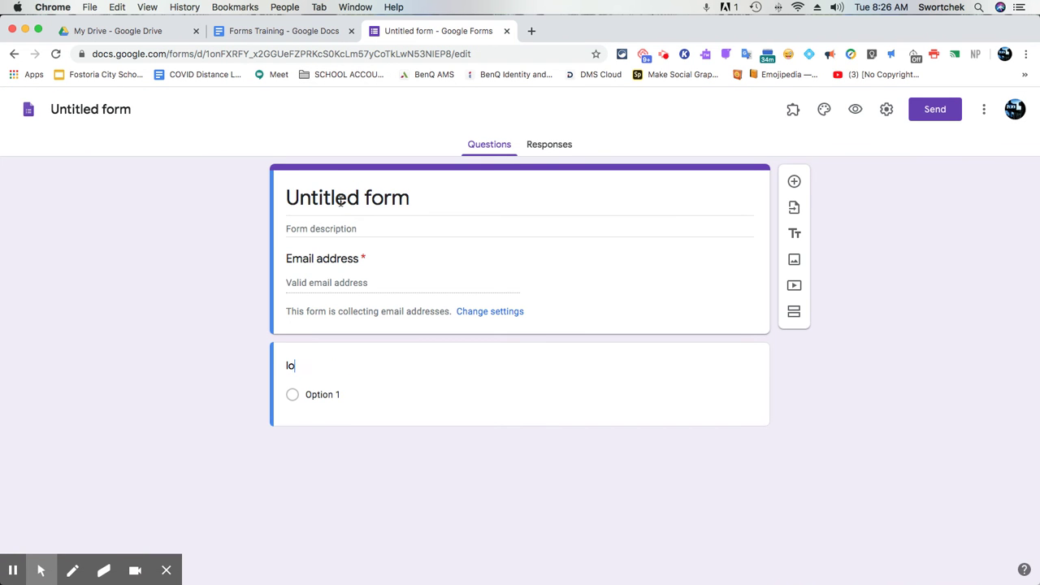
# Title the form "look at me@" and apply the same name to the form file.
pyautogui.click(333, 198)
pyautogui.write('look at me')
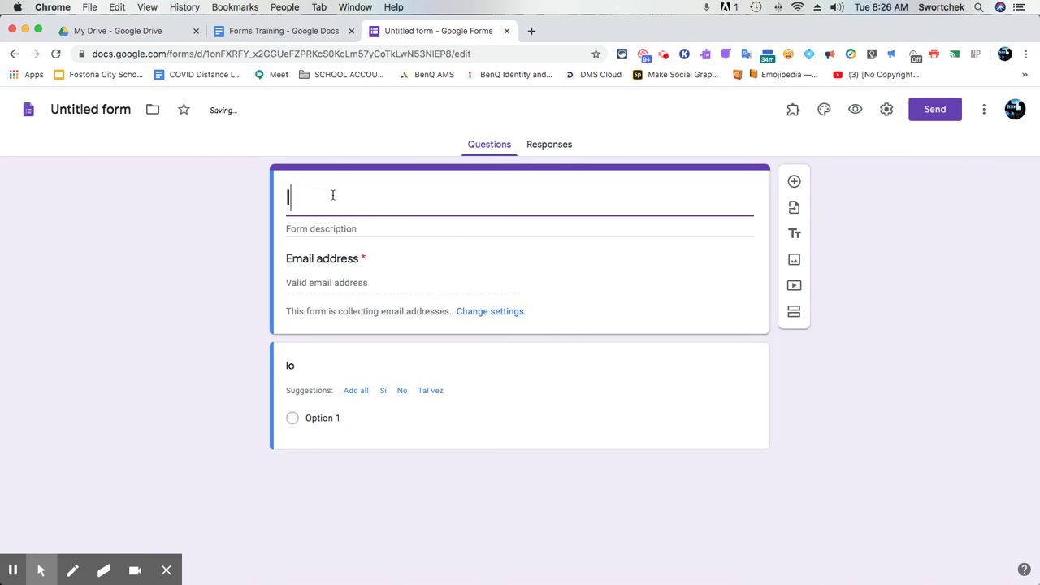
pyautogui.write('@')
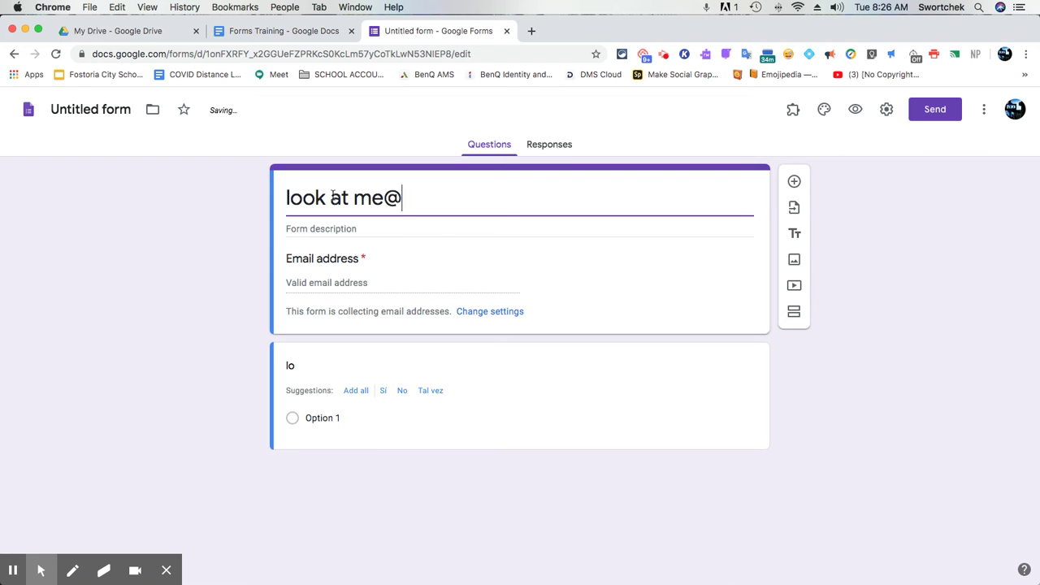
pyautogui.tripleClick(329, 203)
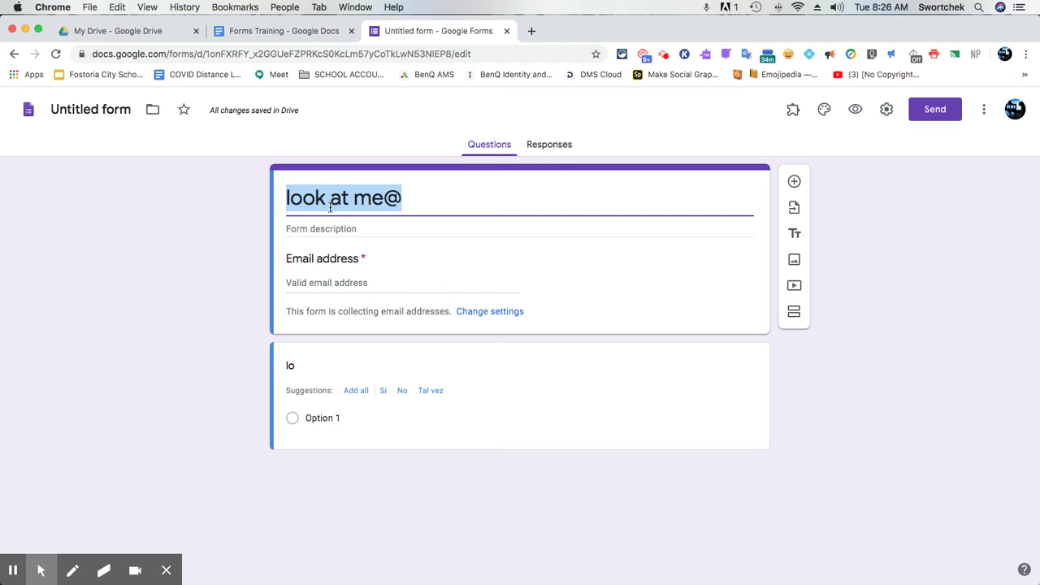
pyautogui.click(89, 106)
pyautogui.click(122, 169)
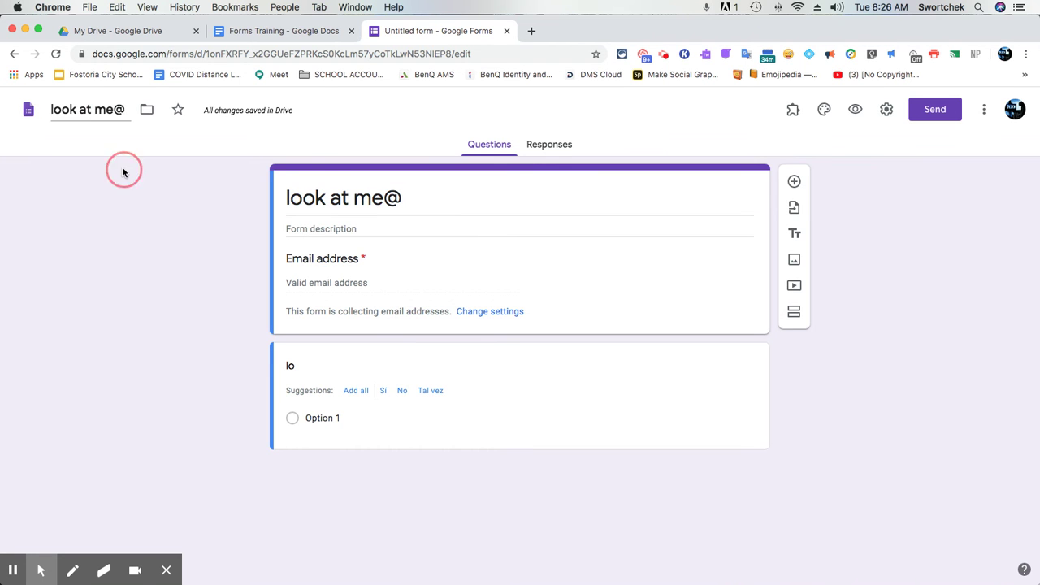
# Close the form and show My Drive without the Keep notes panel.
pyautogui.click(507, 32)
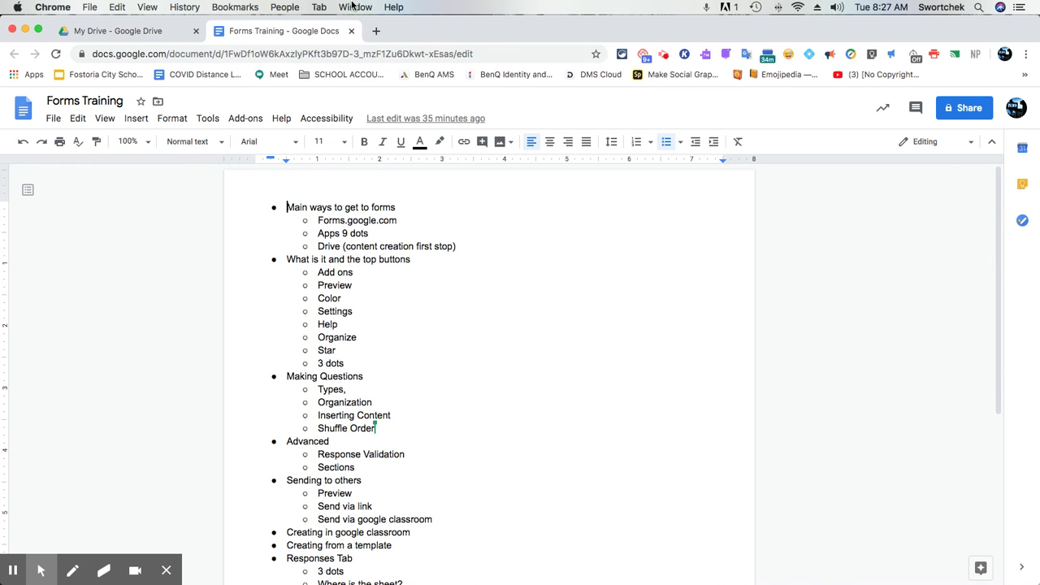
pyautogui.click(166, 36)
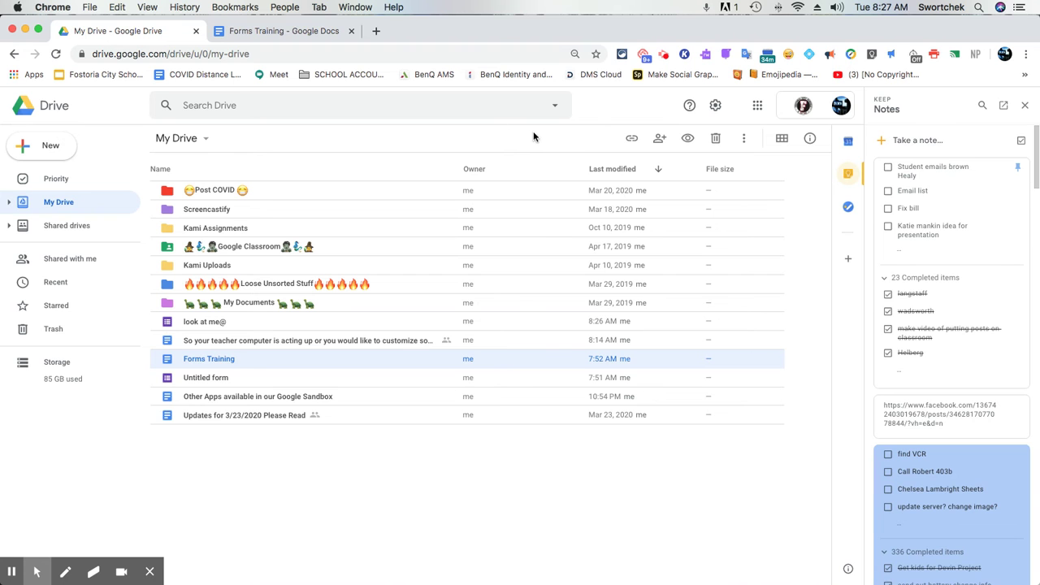
pyautogui.click(1028, 110)
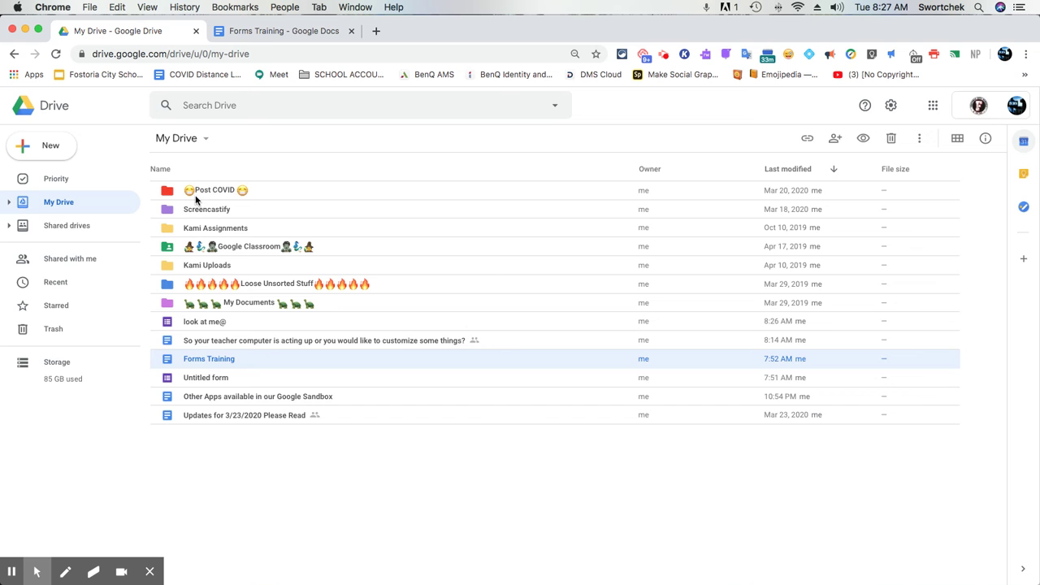
# Check the Forms Training outline, then reopen the "look at me@" form from My Drive.
pyautogui.click(272, 36)
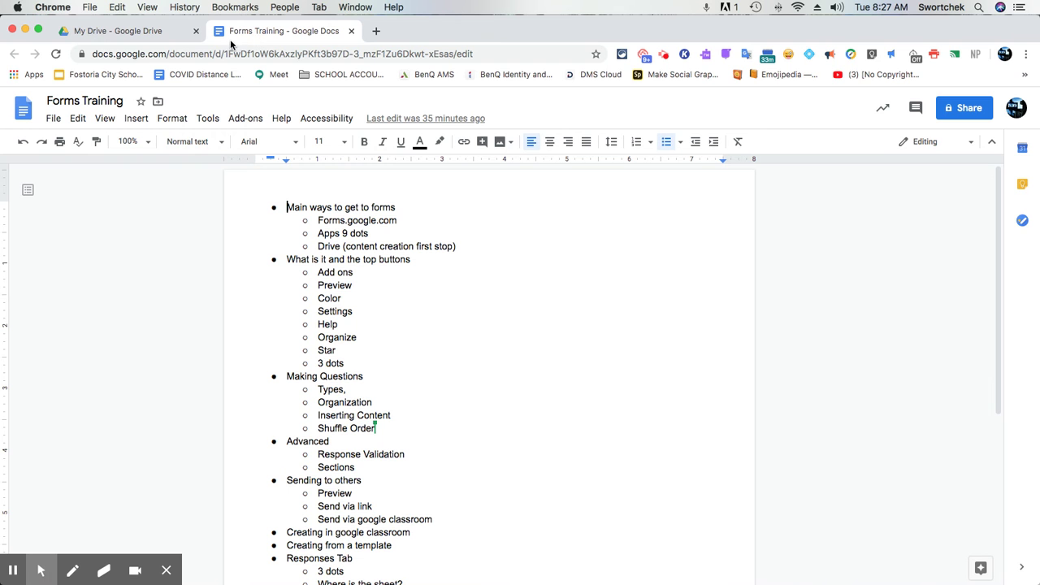
pyautogui.click(142, 36)
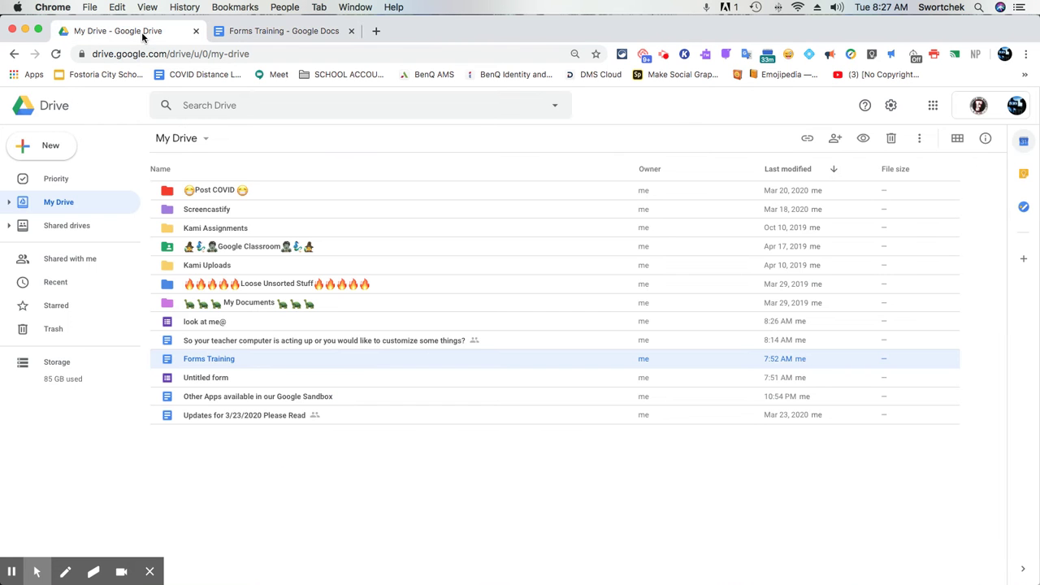
pyautogui.click(185, 322)
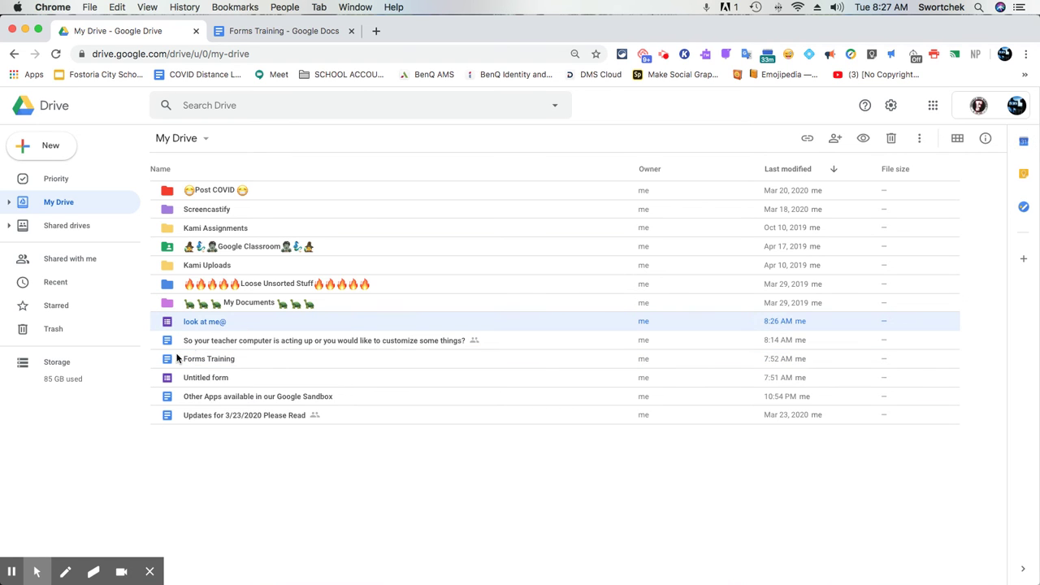
pyautogui.doubleClick(204, 323)
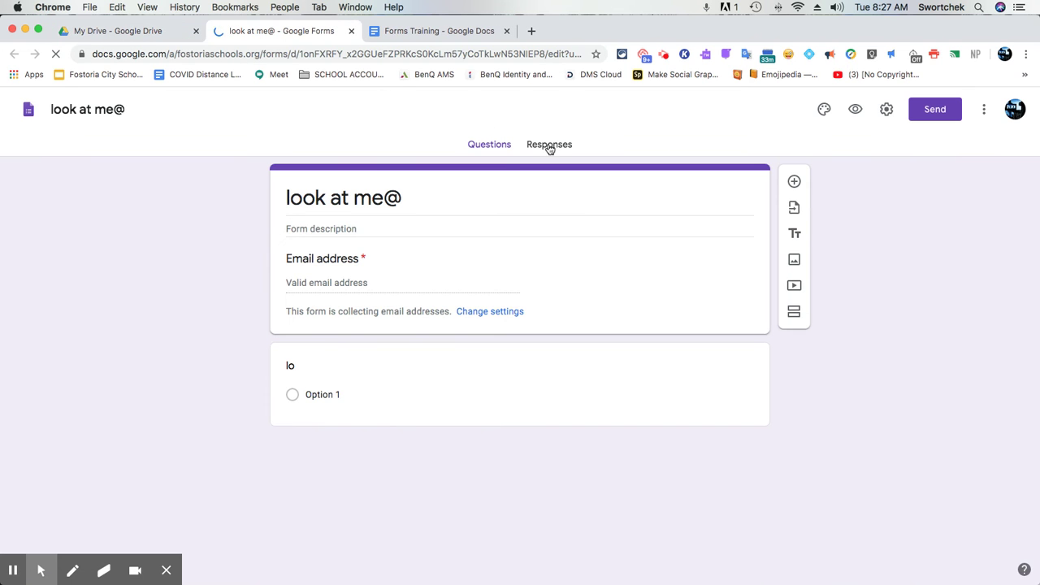
# Create a new spreadsheet named "look at me@ (Responses)" as the destination for the form's responses.
pyautogui.click(549, 145)
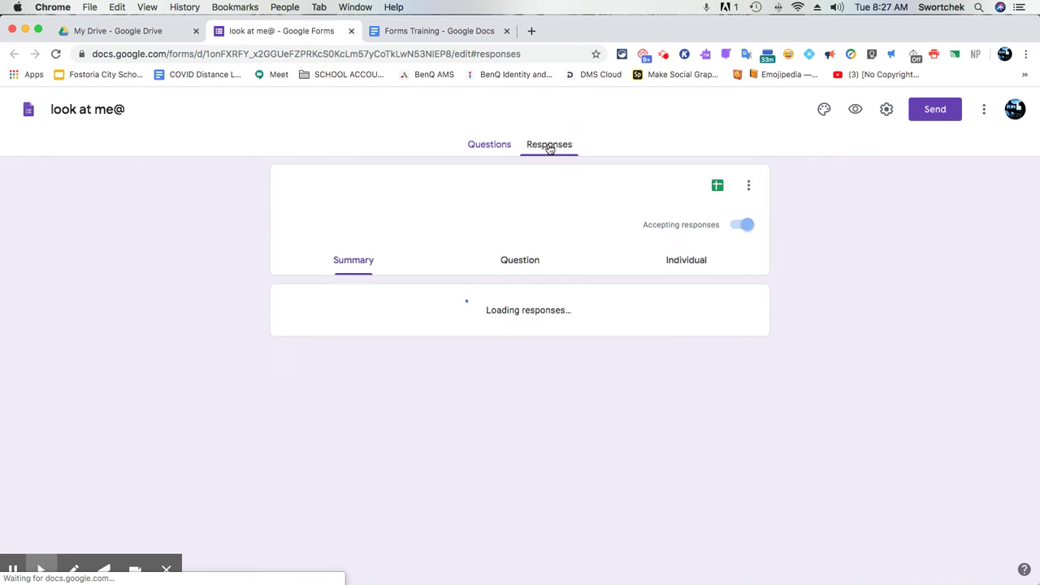
pyautogui.click(716, 186)
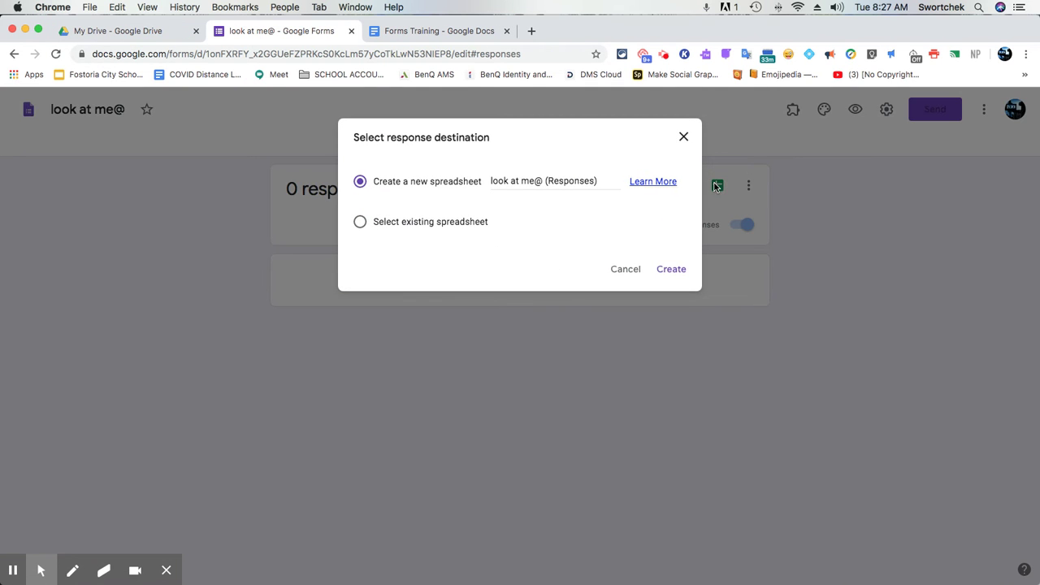
pyautogui.click(667, 268)
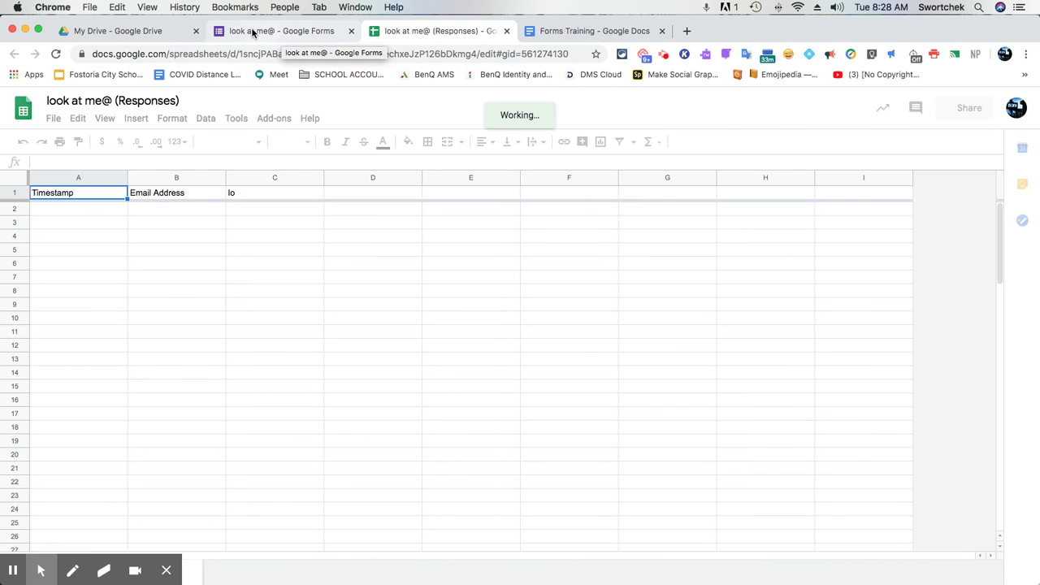
# Sort the My Drive files by name in reverse alphabetical order.
pyautogui.click(140, 32)
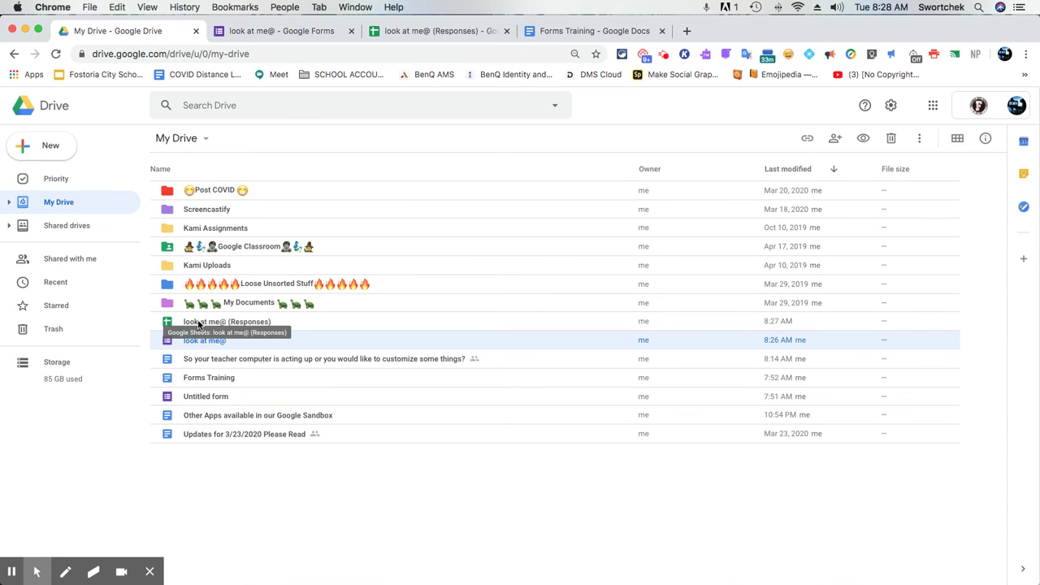
pyautogui.click(43, 146)
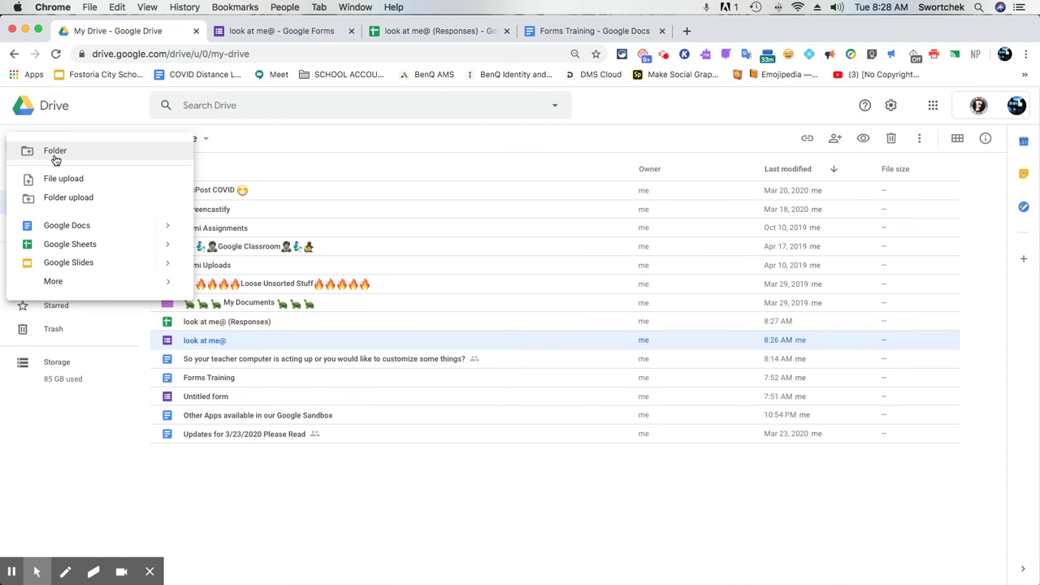
pyautogui.click(254, 174)
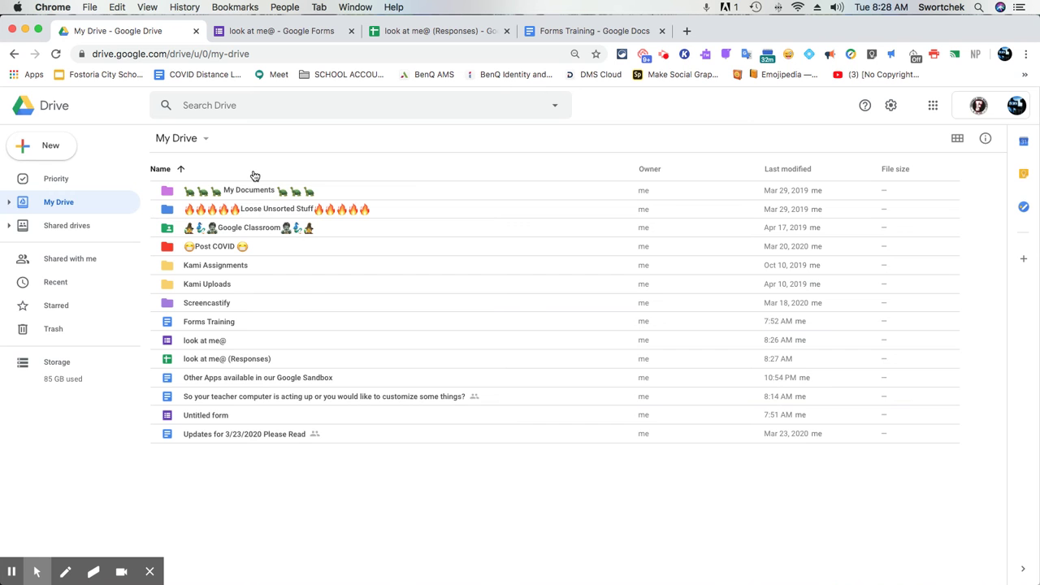
pyautogui.click(176, 170)
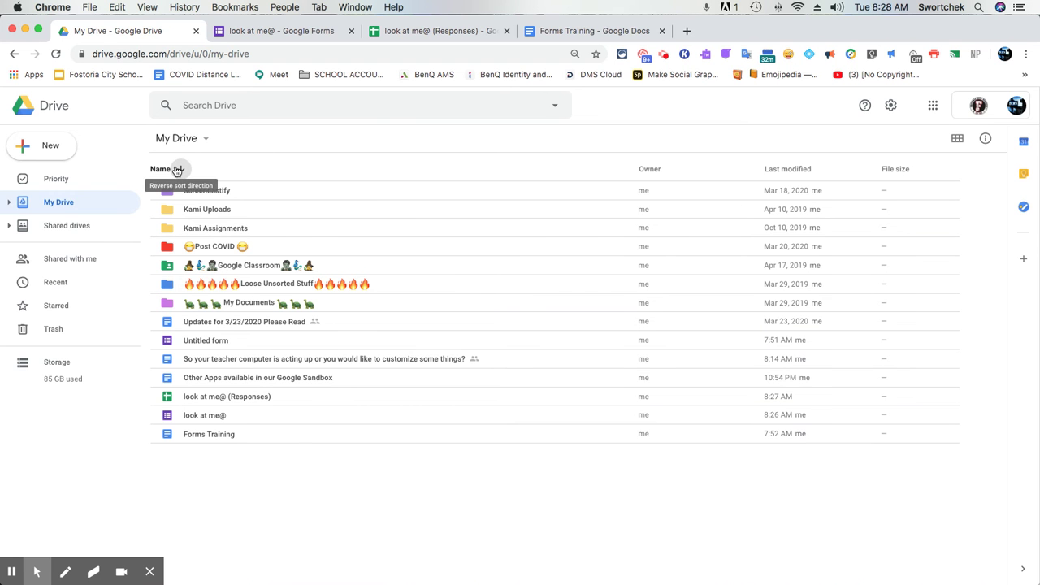
pyautogui.click(52, 150)
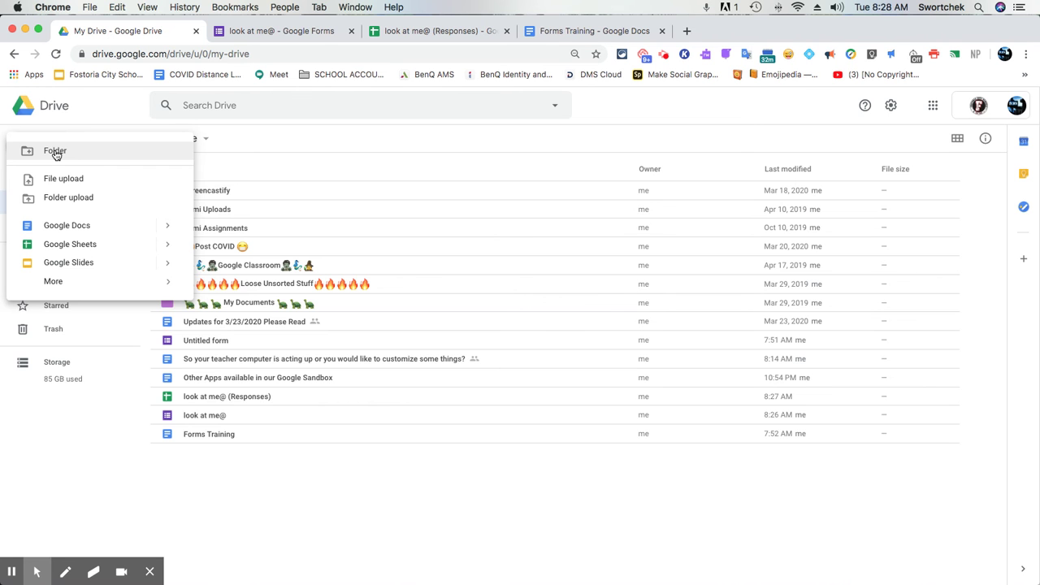
pyautogui.click(55, 152)
pyautogui.press('Escape')
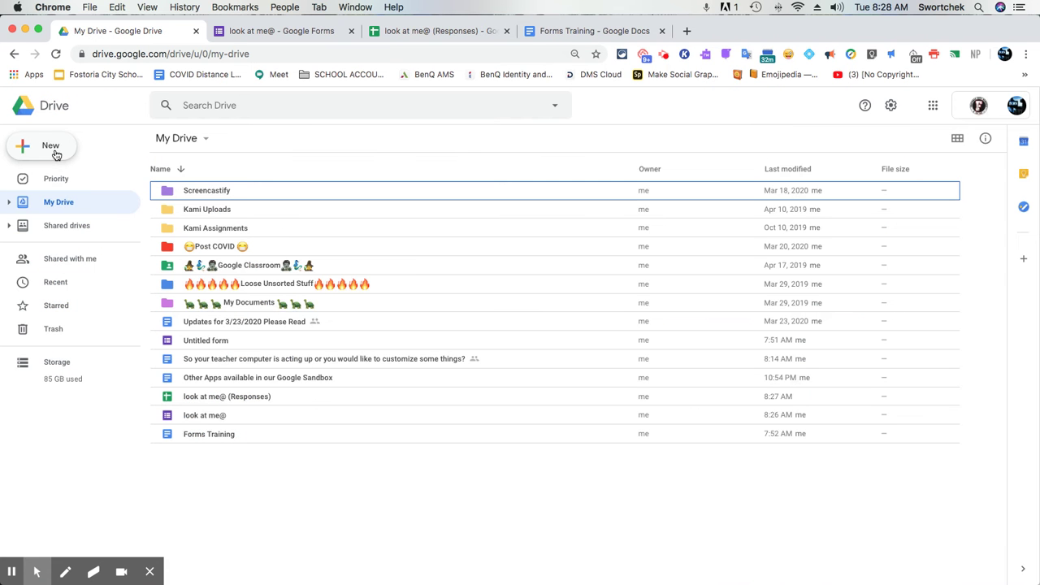
# Create a new folder named "Forms" in My Drive.
pyautogui.click(49, 153)
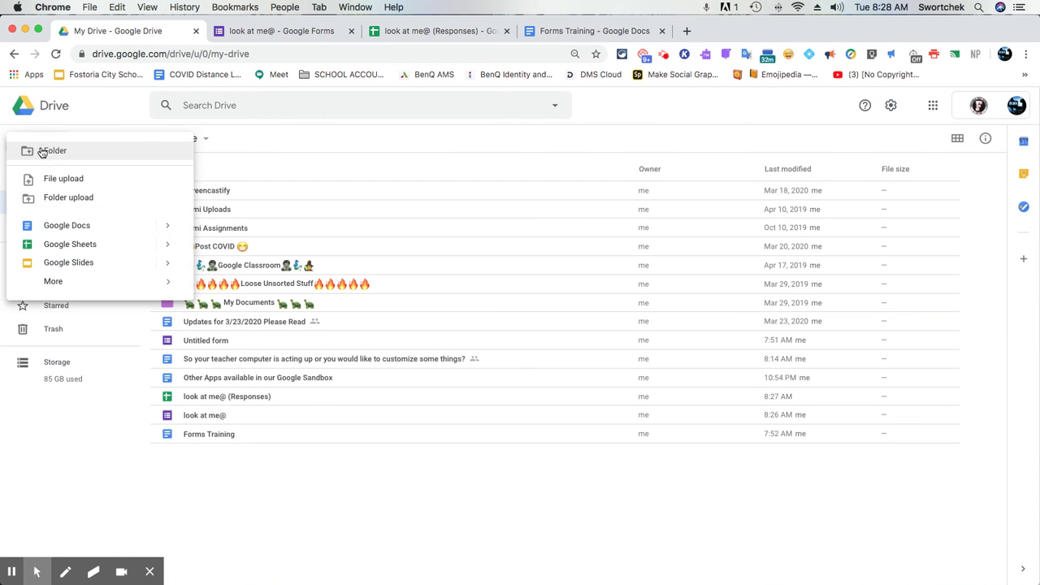
pyautogui.click(54, 152)
pyautogui.write('Forms')
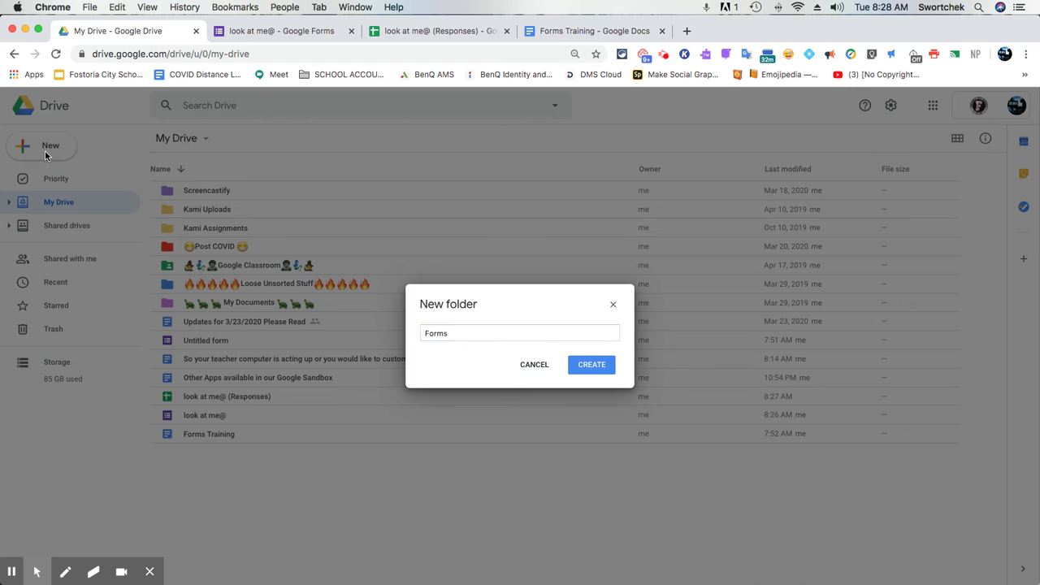
pyautogui.press('Return')
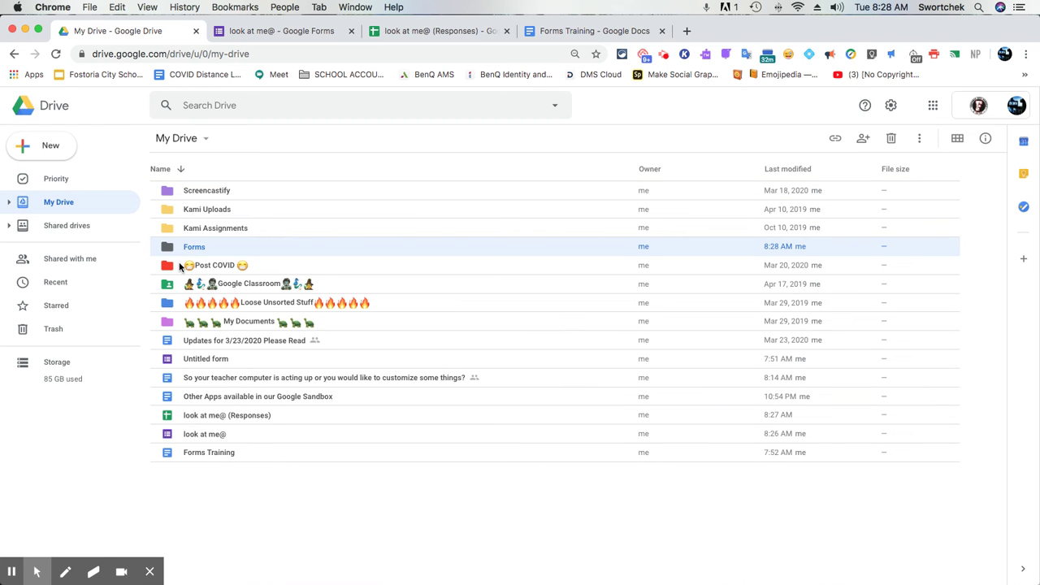
# Move the "look at me@" form and its "look at me@ (Responses)" spreadsheet into the Forms folder, and open that folder.
pyautogui.keyDown('shift'); pyautogui.click(179, 434); pyautogui.keyUp('shift')
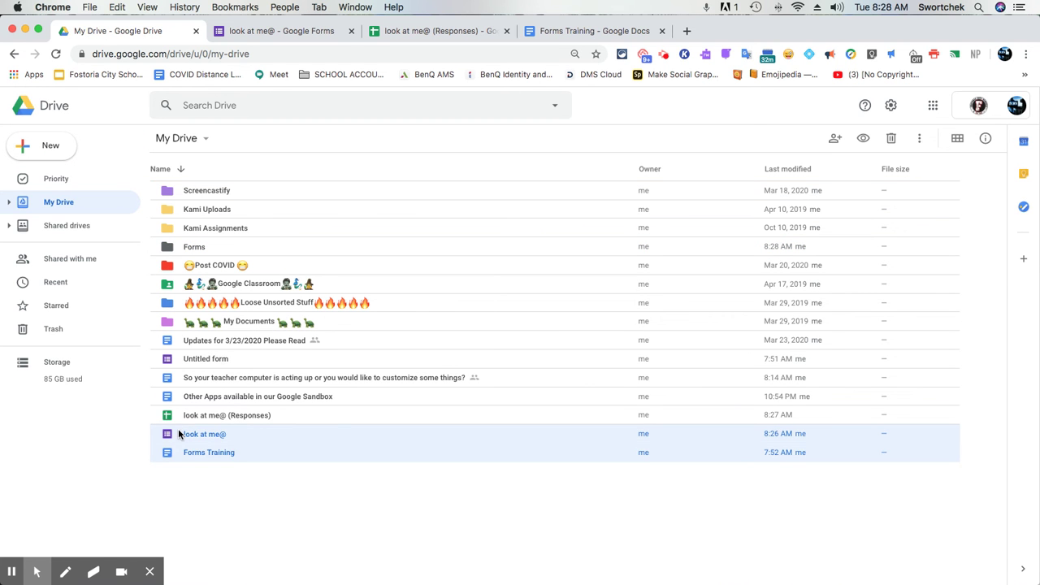
pyautogui.click(179, 435)
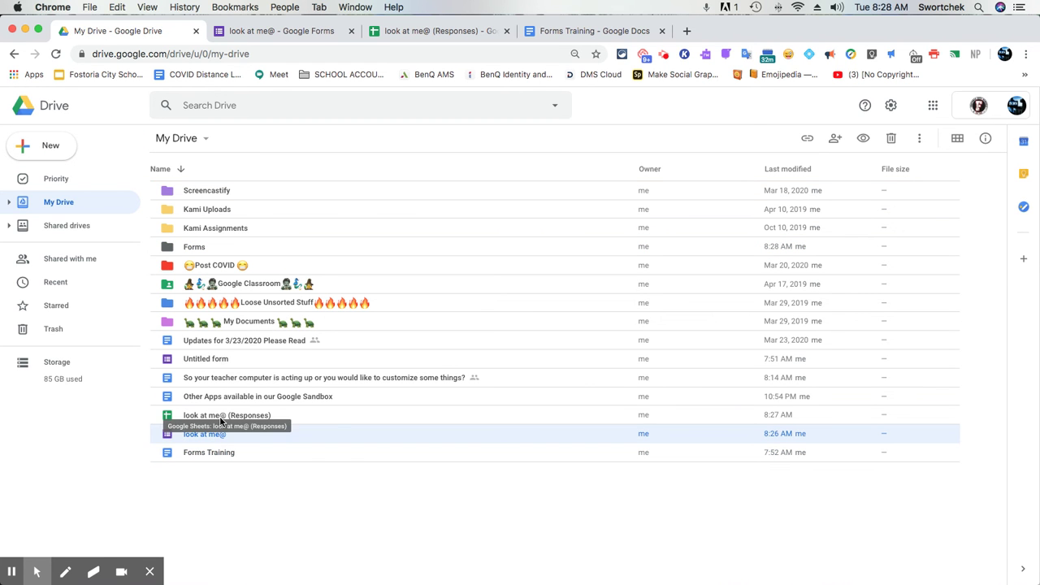
pyautogui.keyDown('shift'); pyautogui.click(219, 421); pyautogui.keyUp('shift')
pyautogui.moveTo(220, 421); pyautogui.dragTo(216, 247)
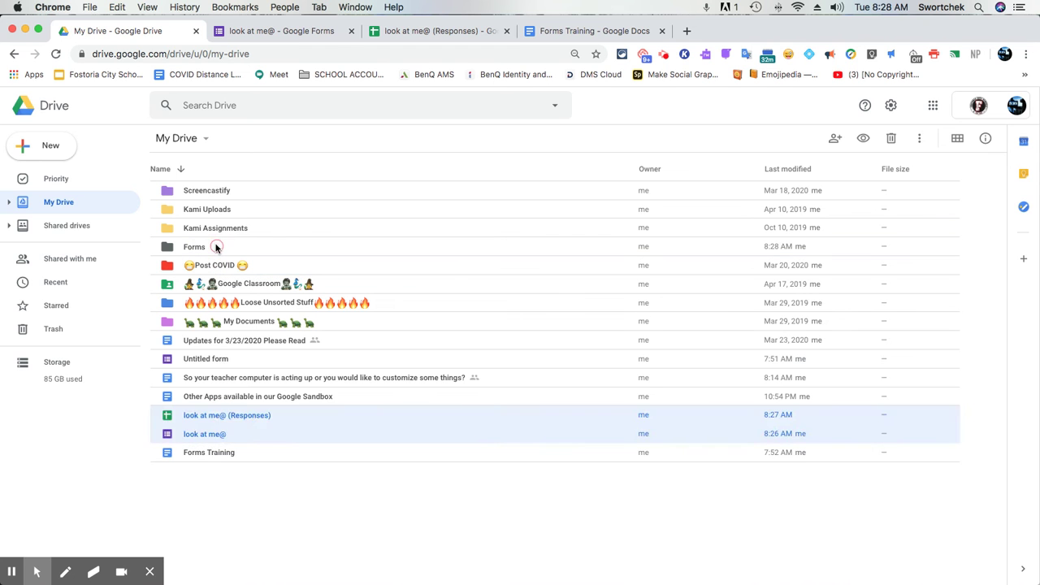
pyautogui.doubleClick(209, 248)
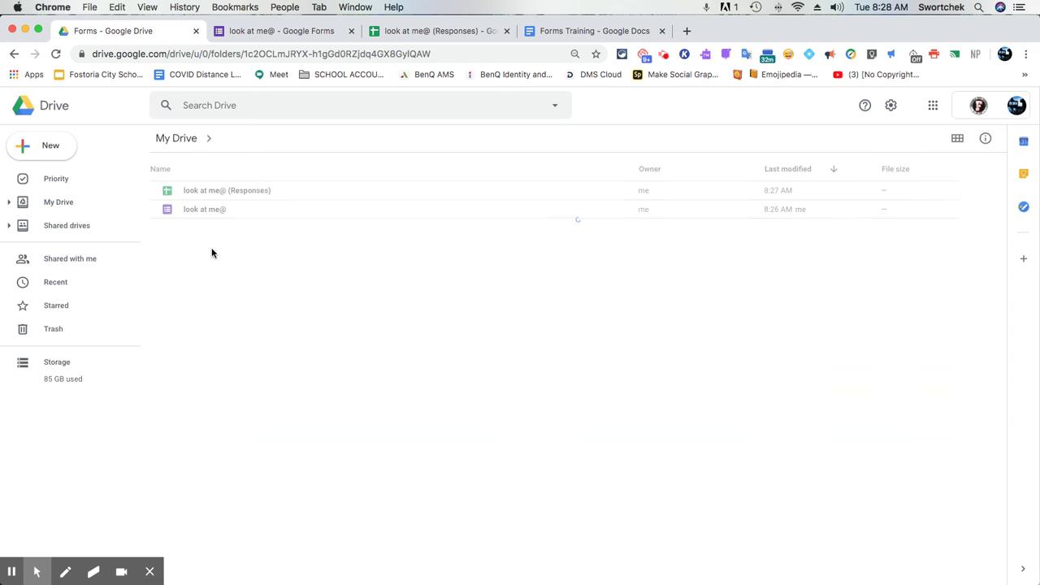
# Create a blank Google Form inside the Forms folder and title it "hi i am a form 2".
pyautogui.hotkey('shift', 'f')
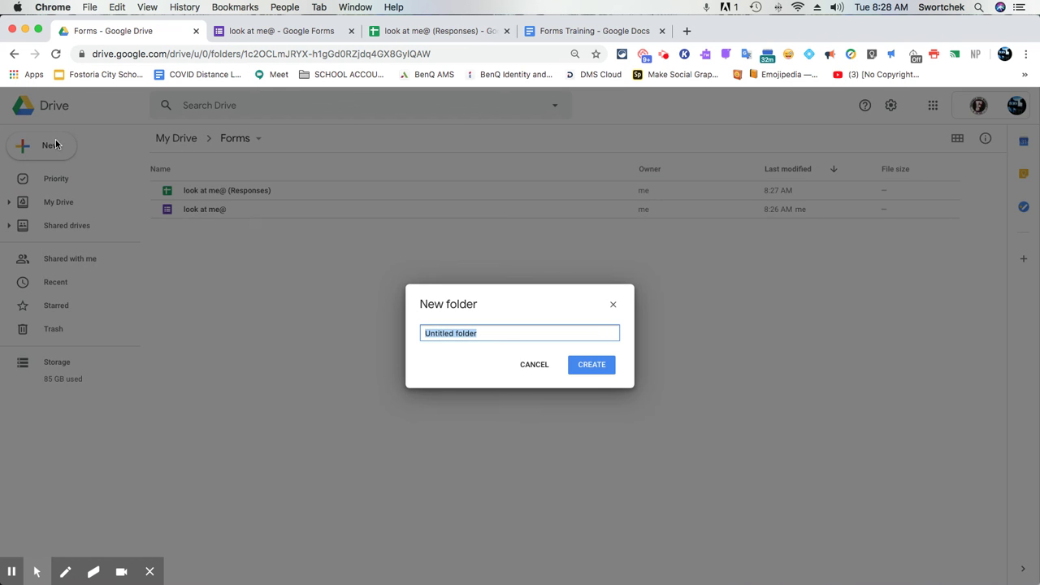
pyautogui.click(541, 365)
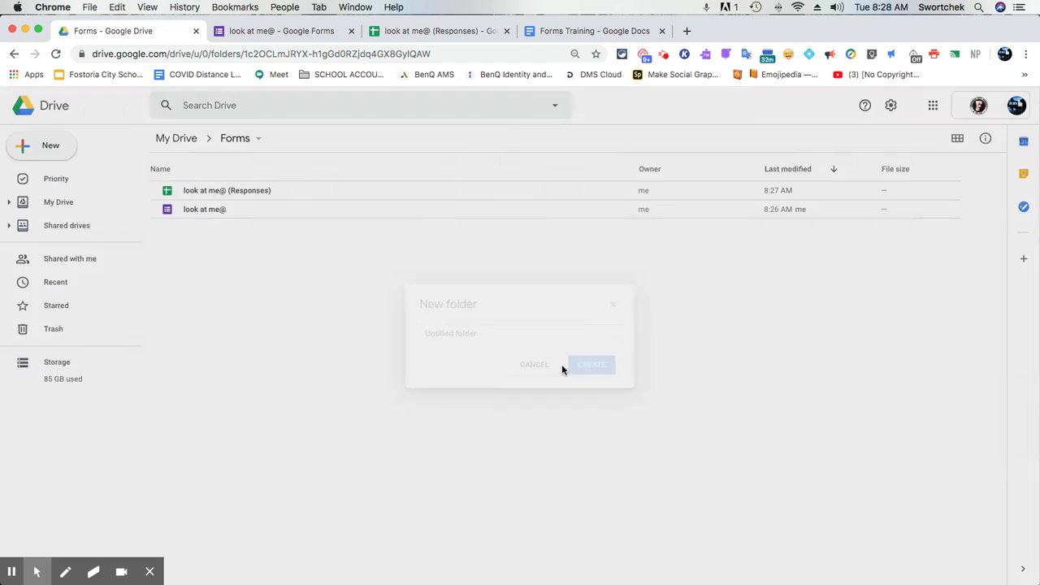
pyautogui.click(50, 147)
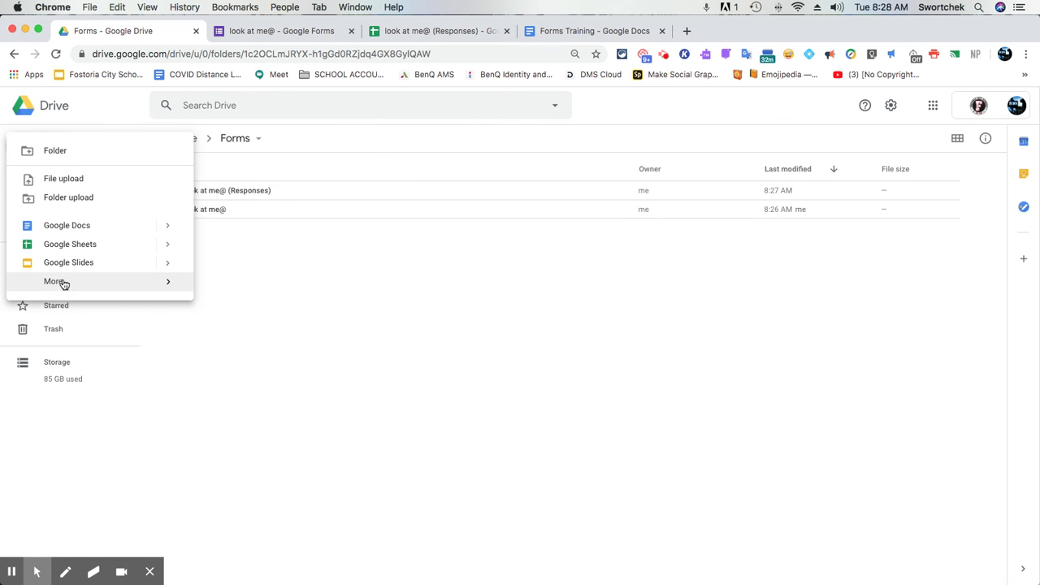
pyautogui.moveTo(65, 283)
pyautogui.click(217, 290)
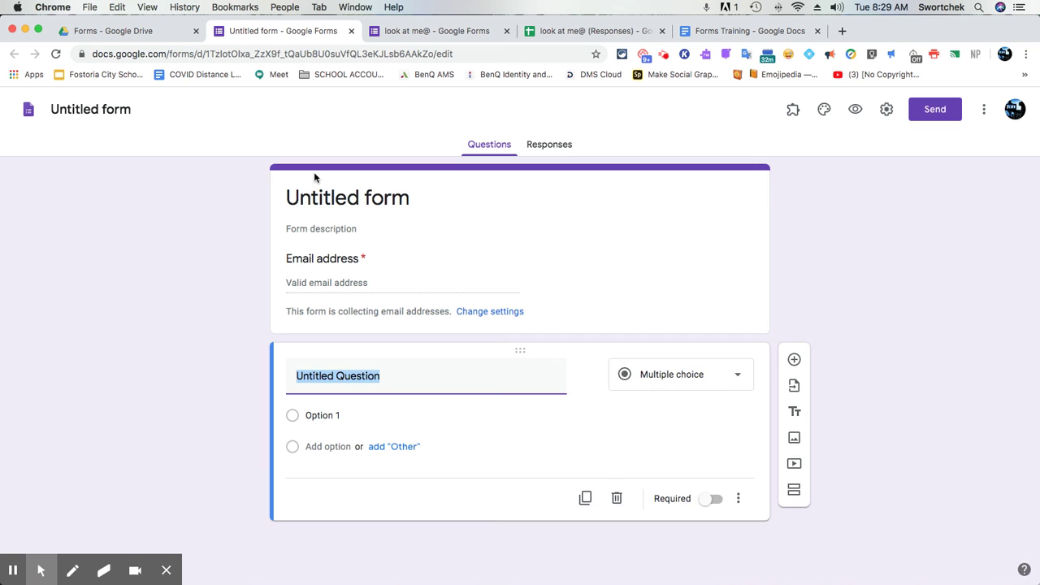
pyautogui.click(312, 197)
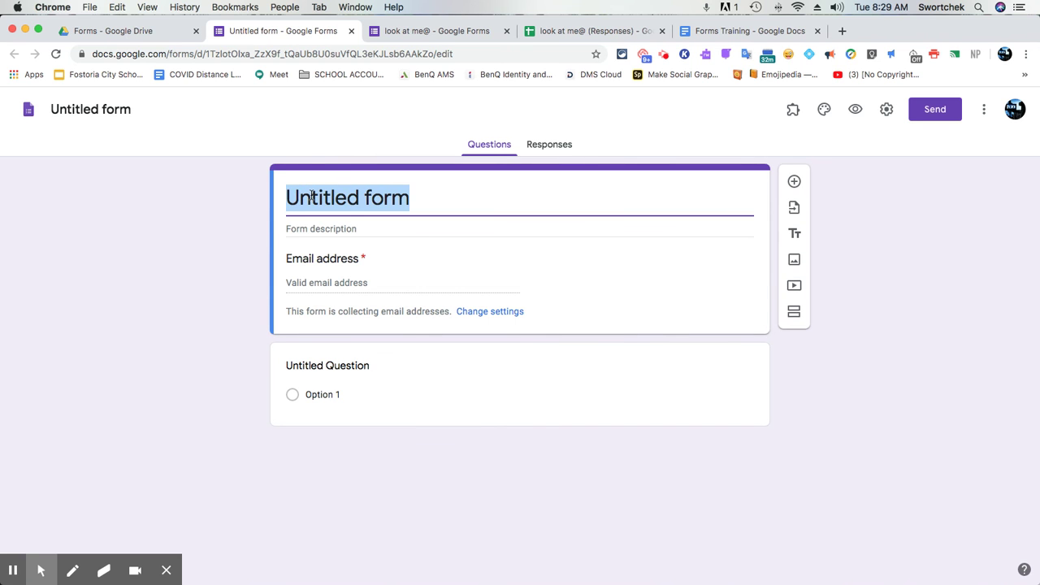
pyautogui.write('hi i am a form 2')
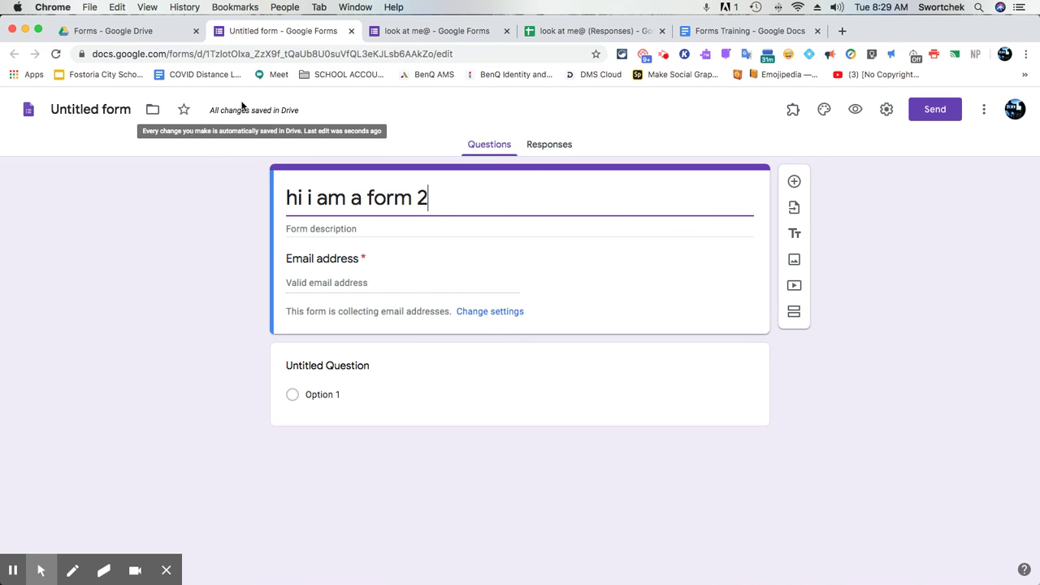
# Reopen the new form from the Forms folder and create a new spreadsheet as the destination for its responses.
pyautogui.click(139, 33)
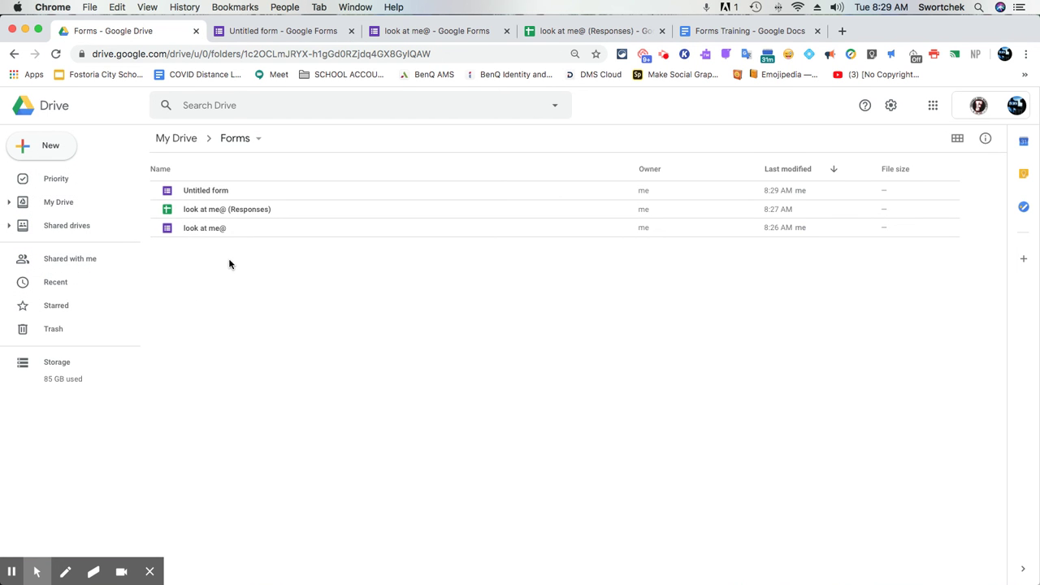
pyautogui.doubleClick(206, 195)
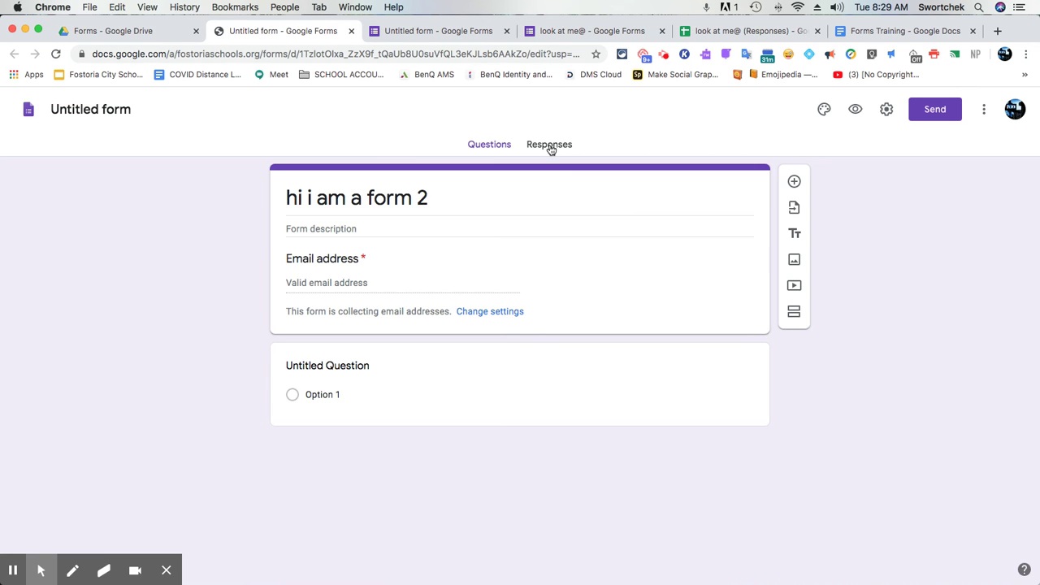
pyautogui.click(551, 146)
pyautogui.click(718, 185)
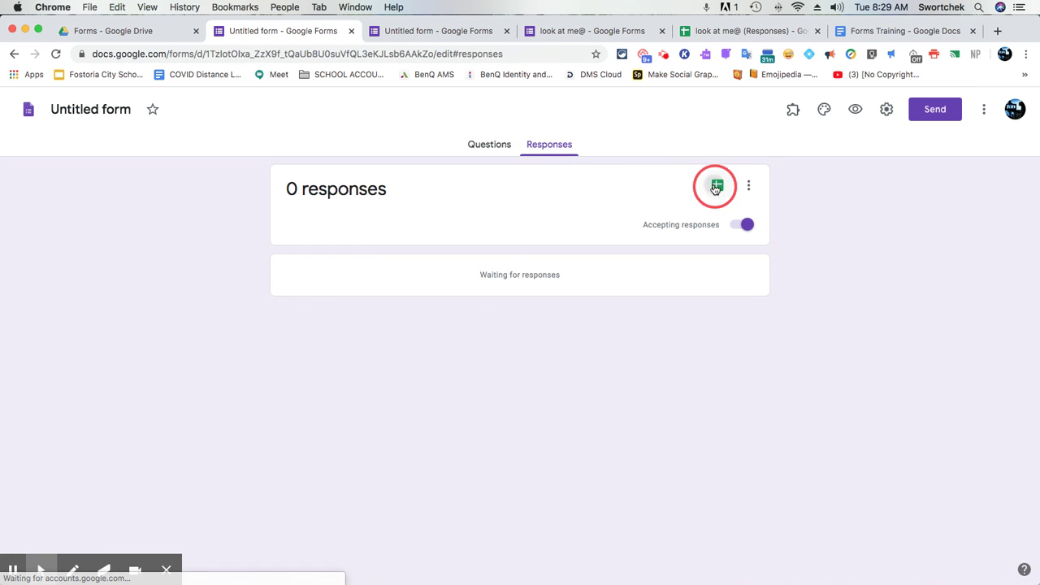
pyautogui.click(672, 269)
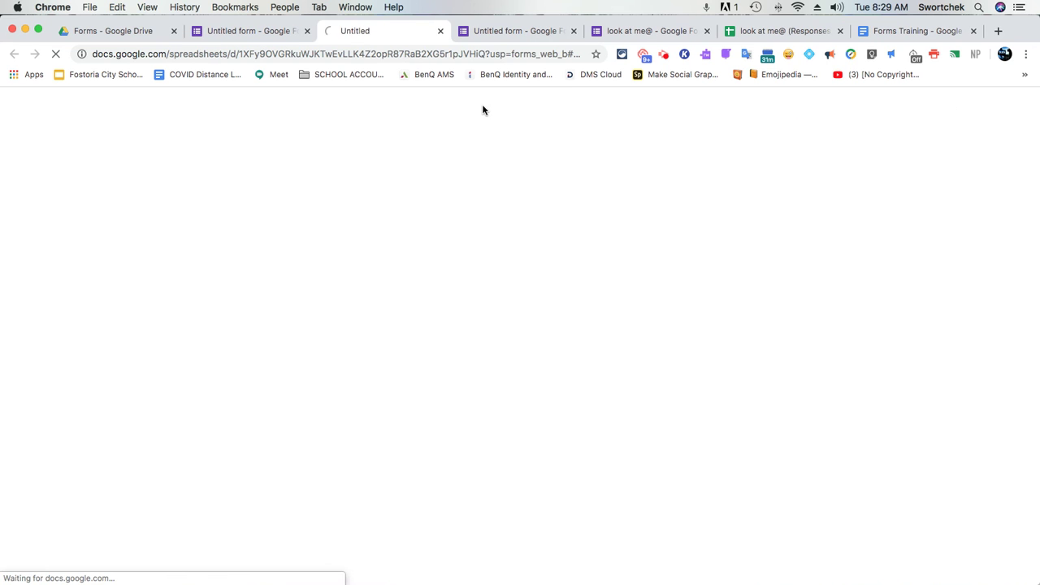
# Return to the Forms folder in Drive and close all open form and response spreadsheet tabs.
pyautogui.click(114, 31)
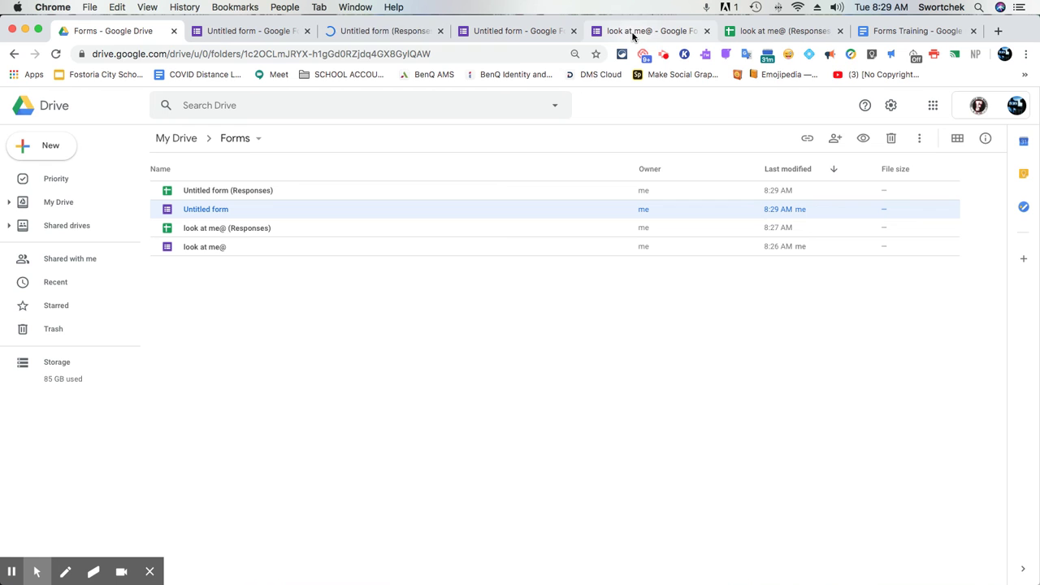
pyautogui.click(307, 31)
pyautogui.click(307, 31)
pyautogui.click(307, 30)
pyautogui.click(306, 31)
pyautogui.click(306, 31)
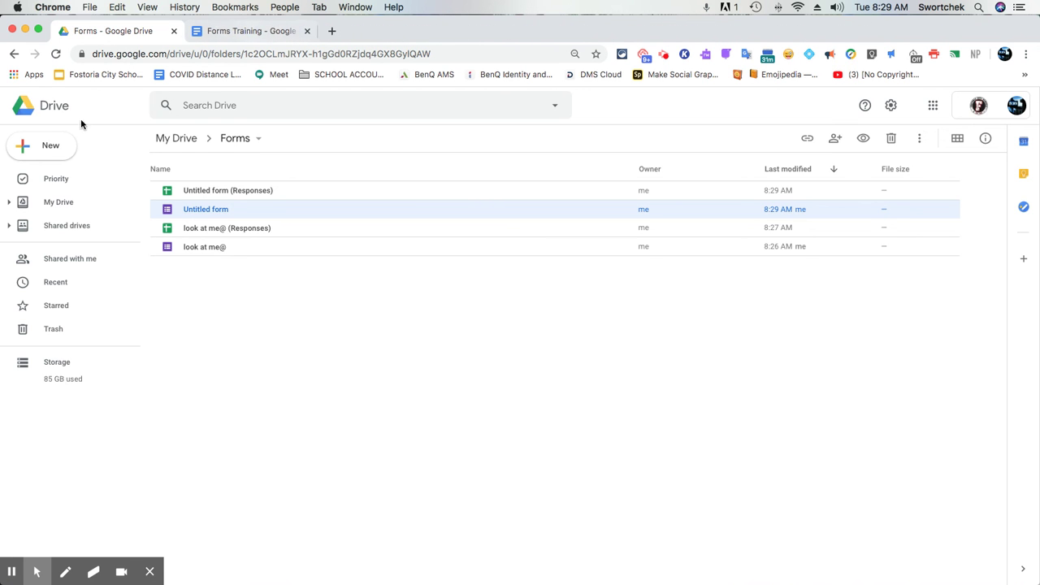
# Go back to My Drive, reopen the Forms folder, and show the option for creating a Google Form there.
pyautogui.click(69, 204)
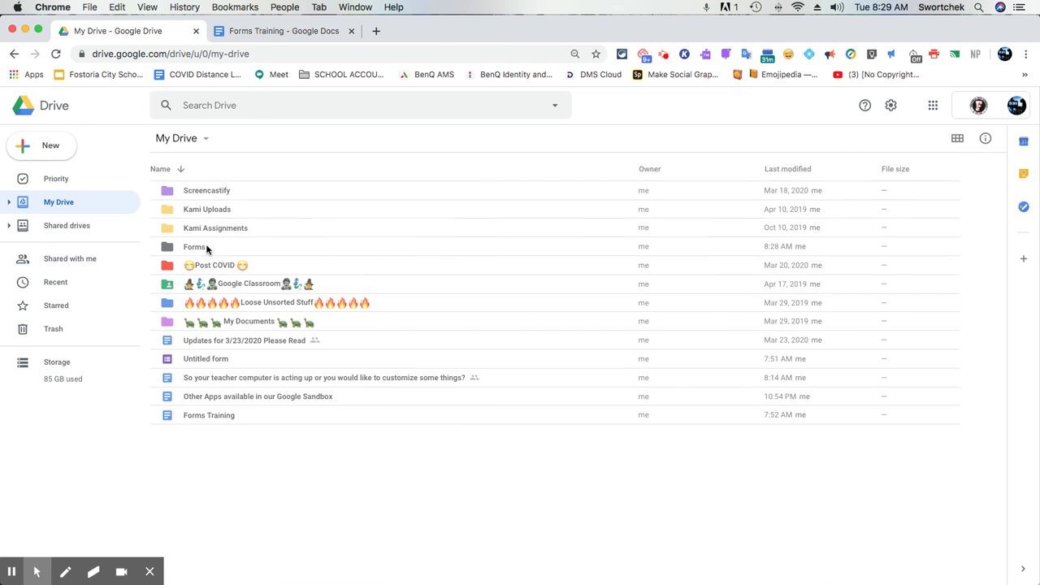
pyautogui.click(229, 324)
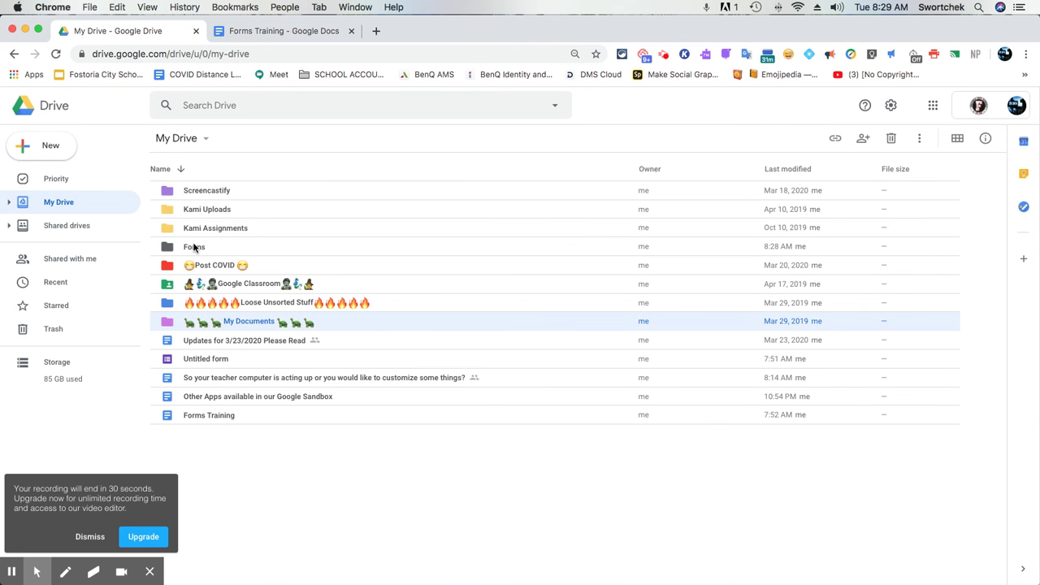
pyautogui.click(193, 248)
pyautogui.doubleClick(193, 248)
pyautogui.click(61, 149)
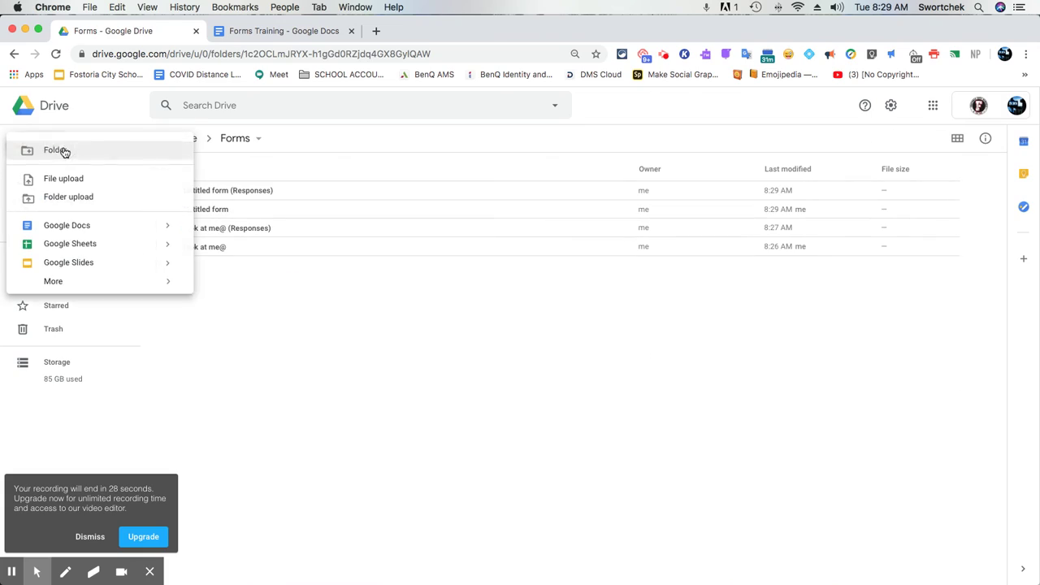
pyautogui.moveTo(70, 281)
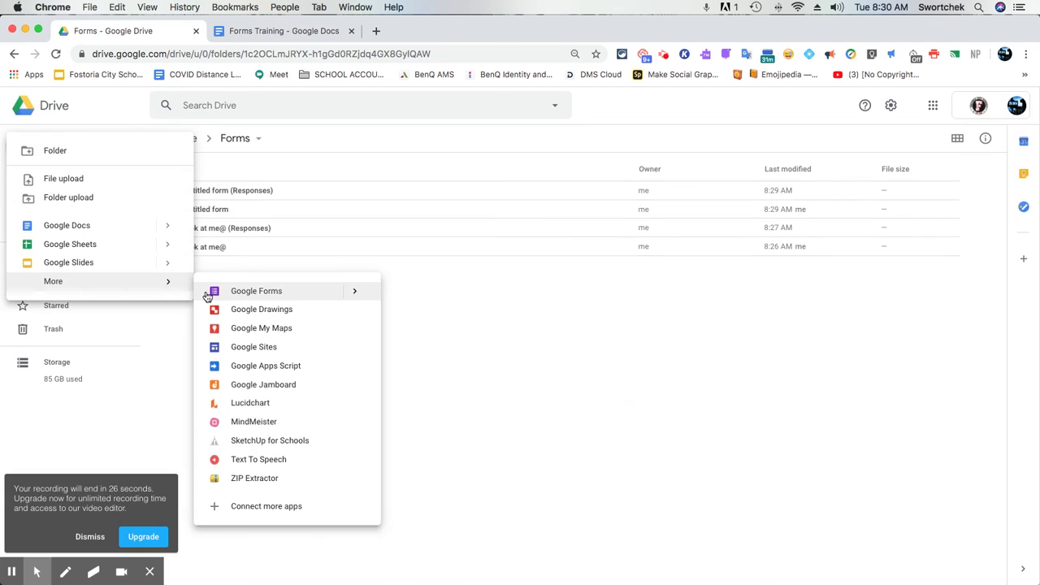
# Open the Google Forms home page at forms.google.com in a new tab and try to show the Google apps launcher.
pyautogui.click(376, 33)
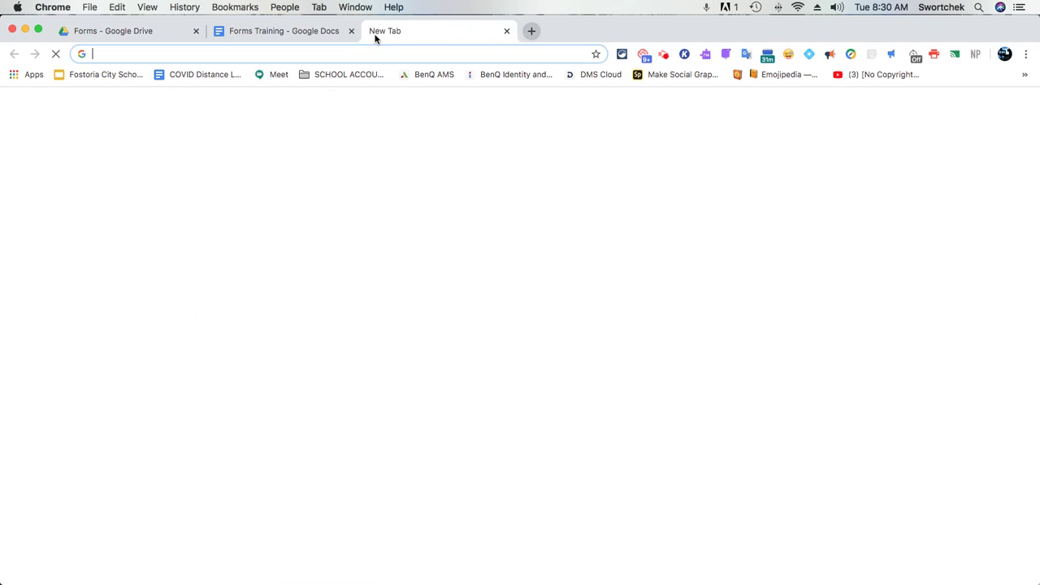
pyautogui.write('forms.')
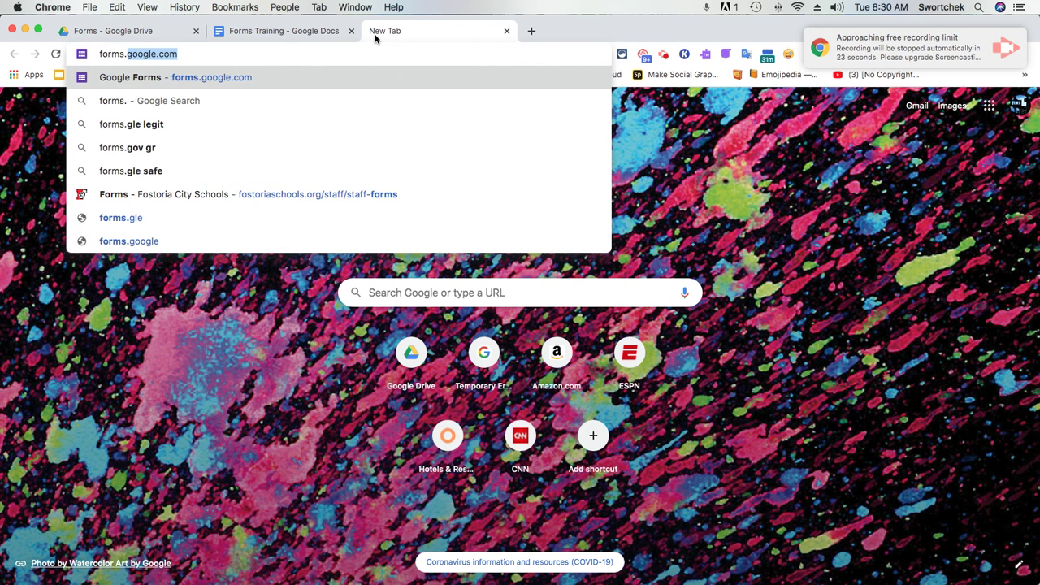
pyautogui.press('Return')
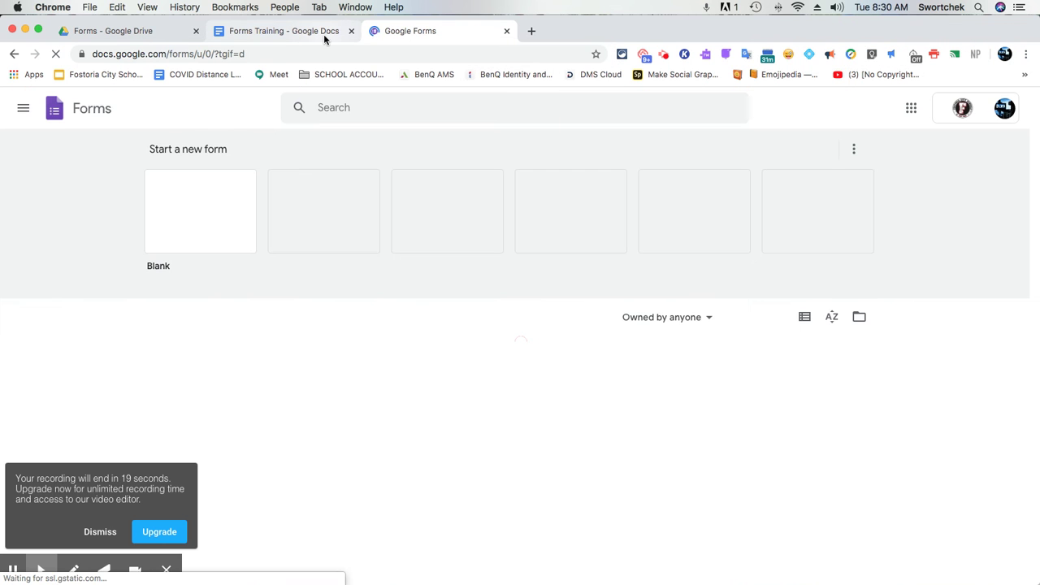
pyautogui.click(912, 109)
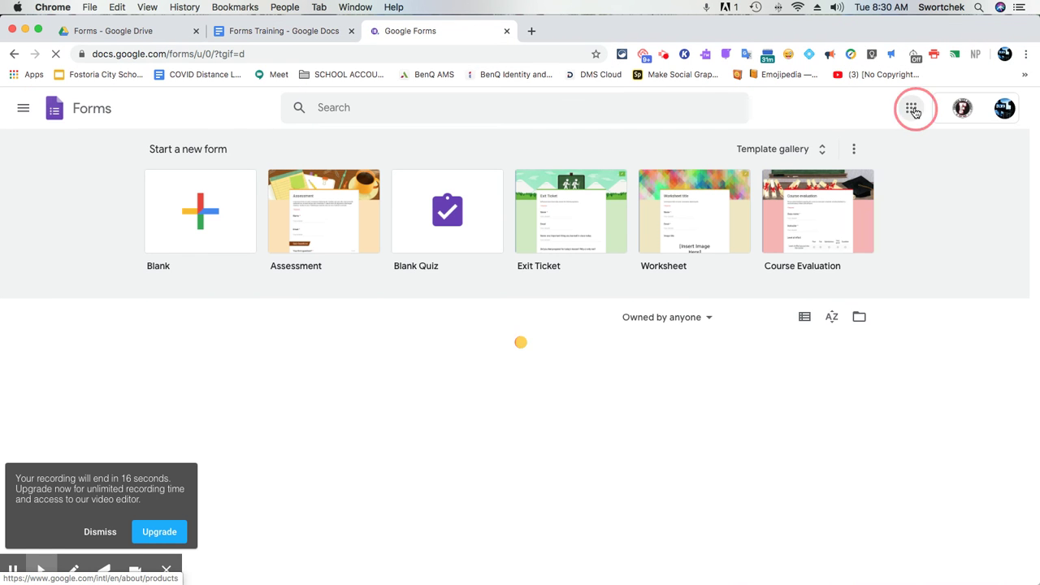
pyautogui.click(911, 110)
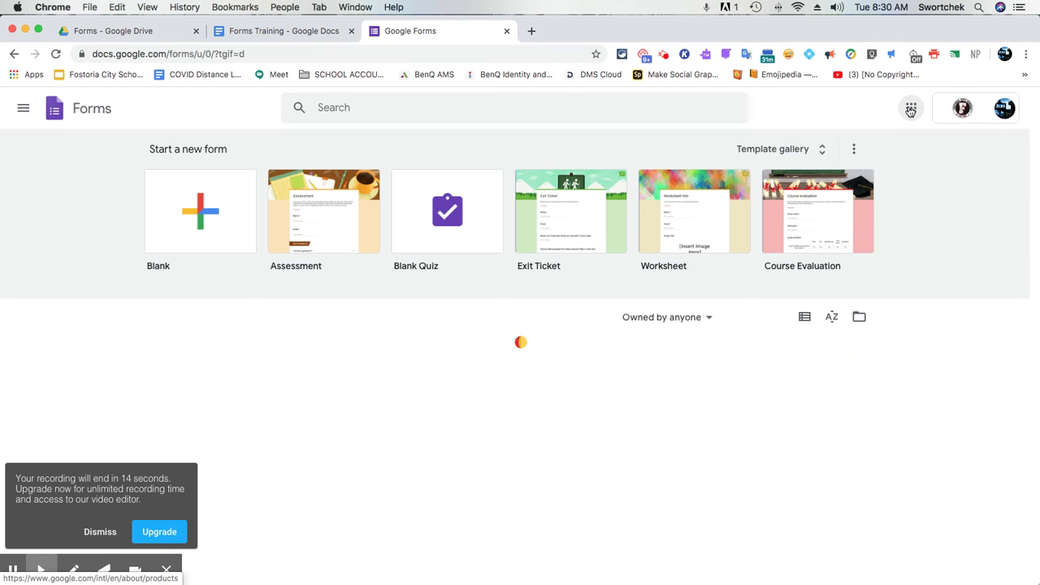